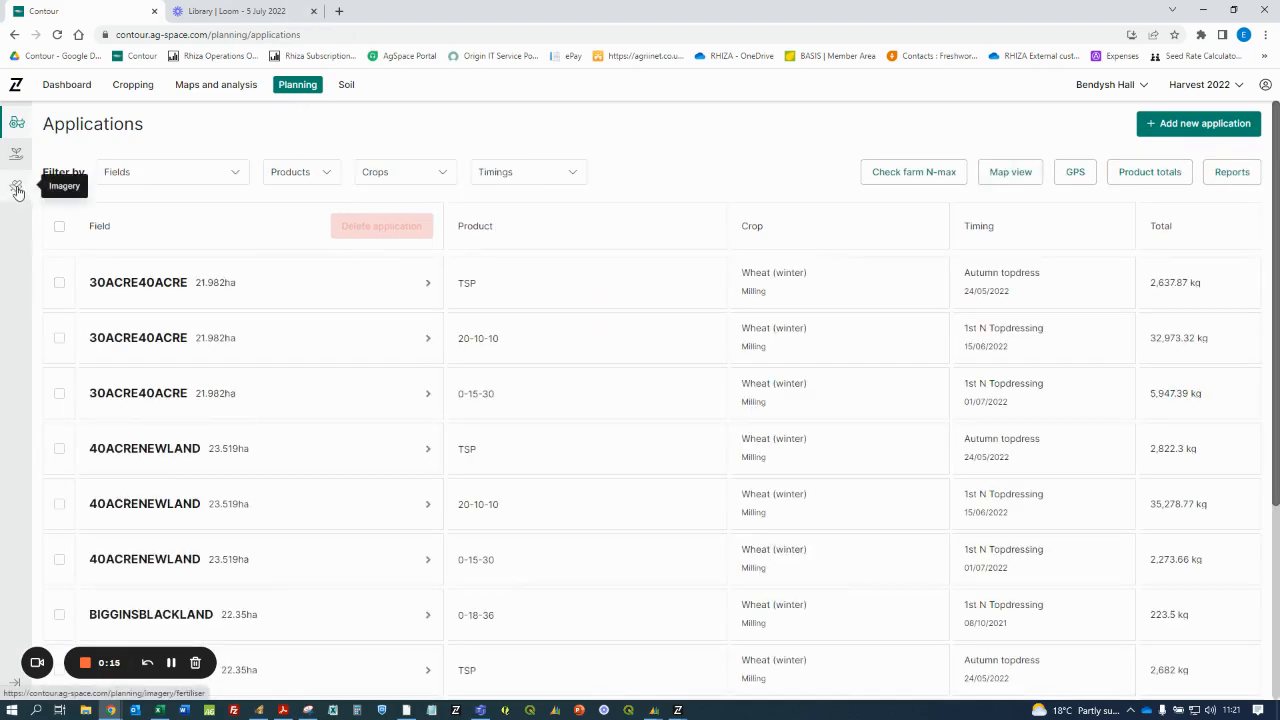
Create a new seed imagery plan based on SOILSCAN-SHALLOW imagery.
click(17, 192)
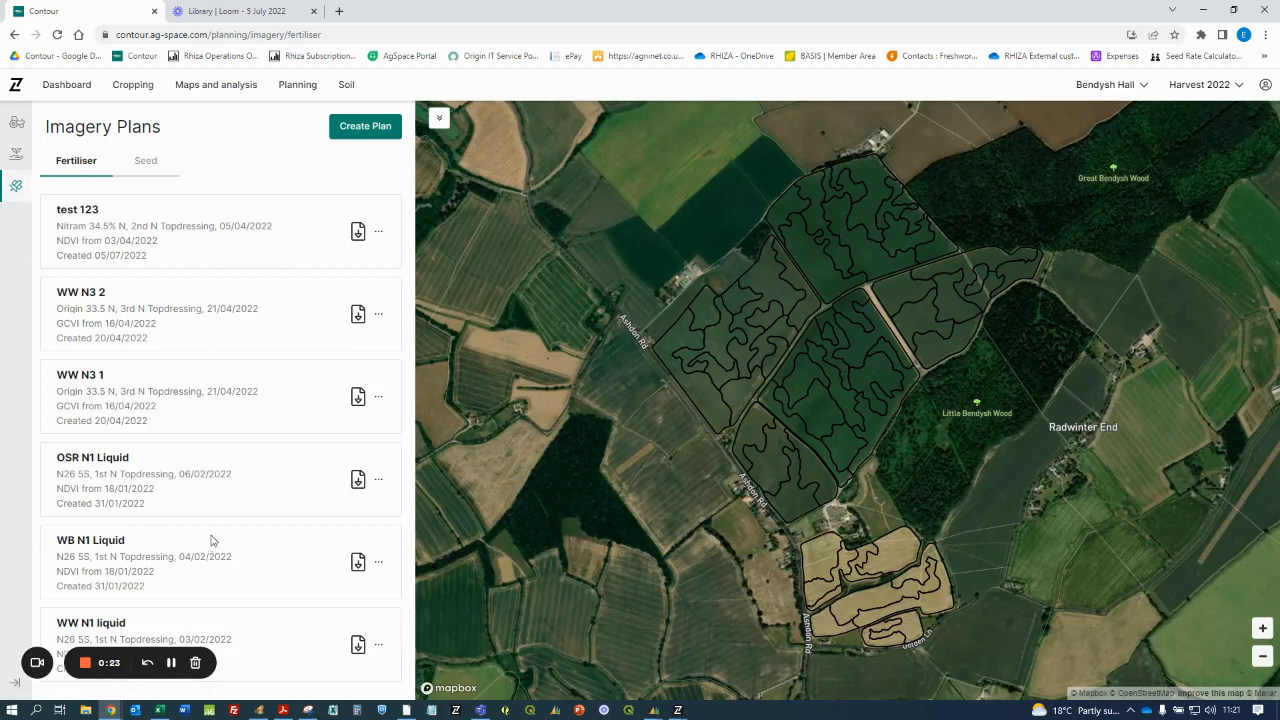
click(146, 164)
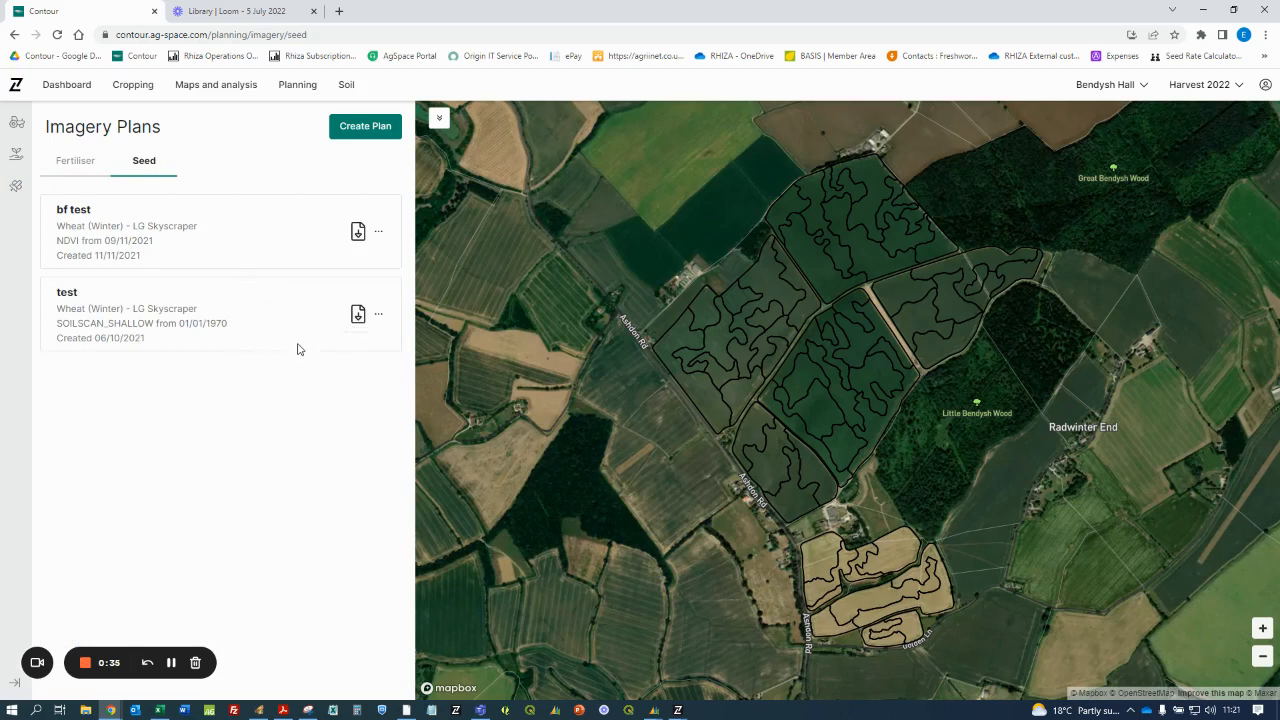
click(351, 132)
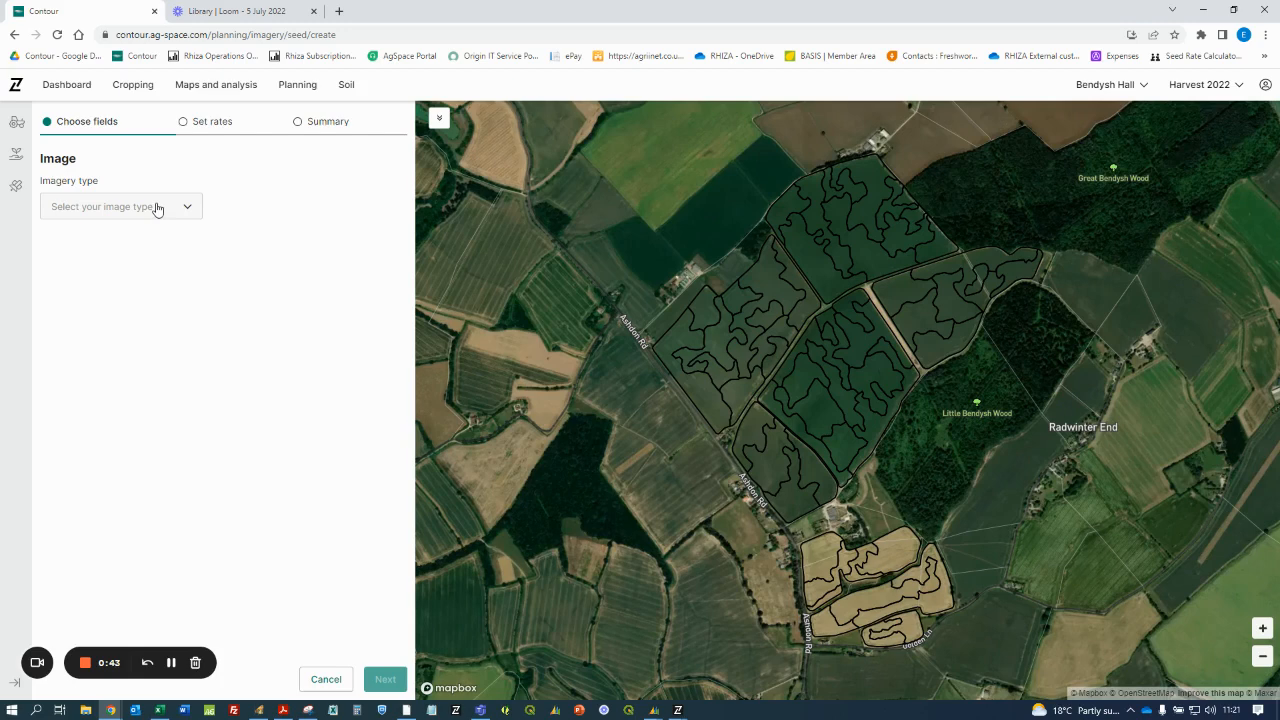
click(189, 207)
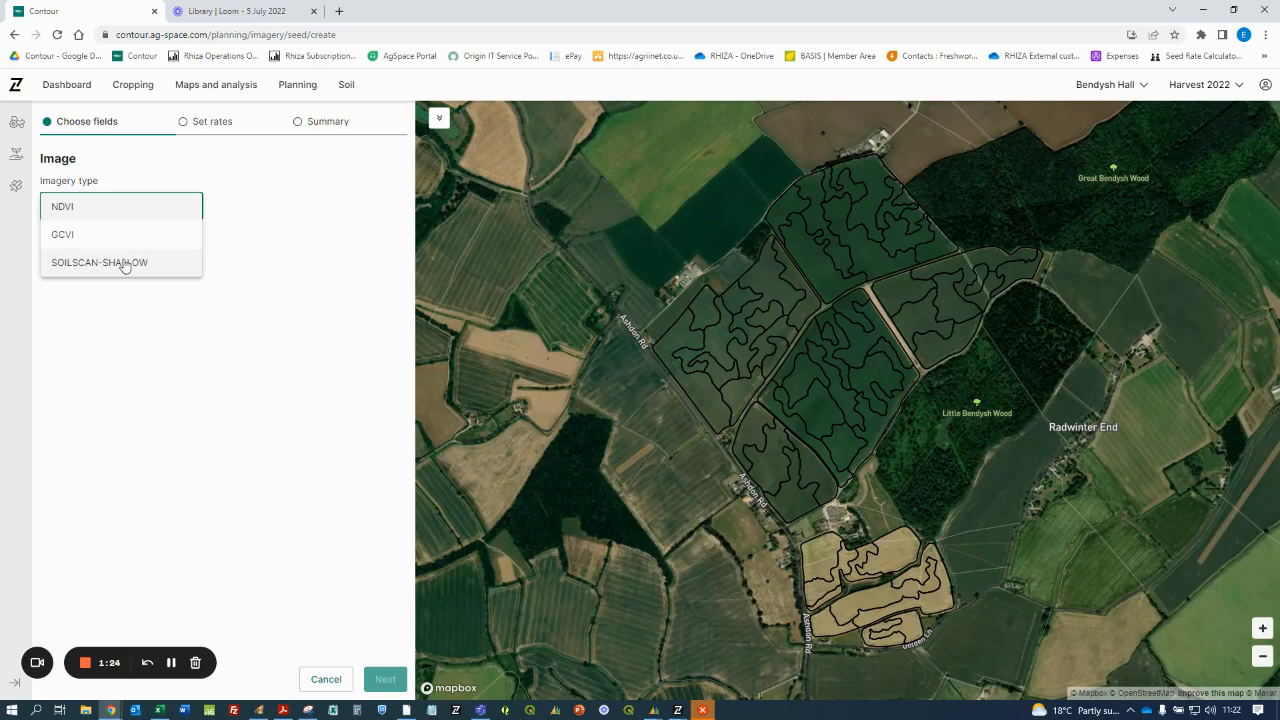
click(124, 263)
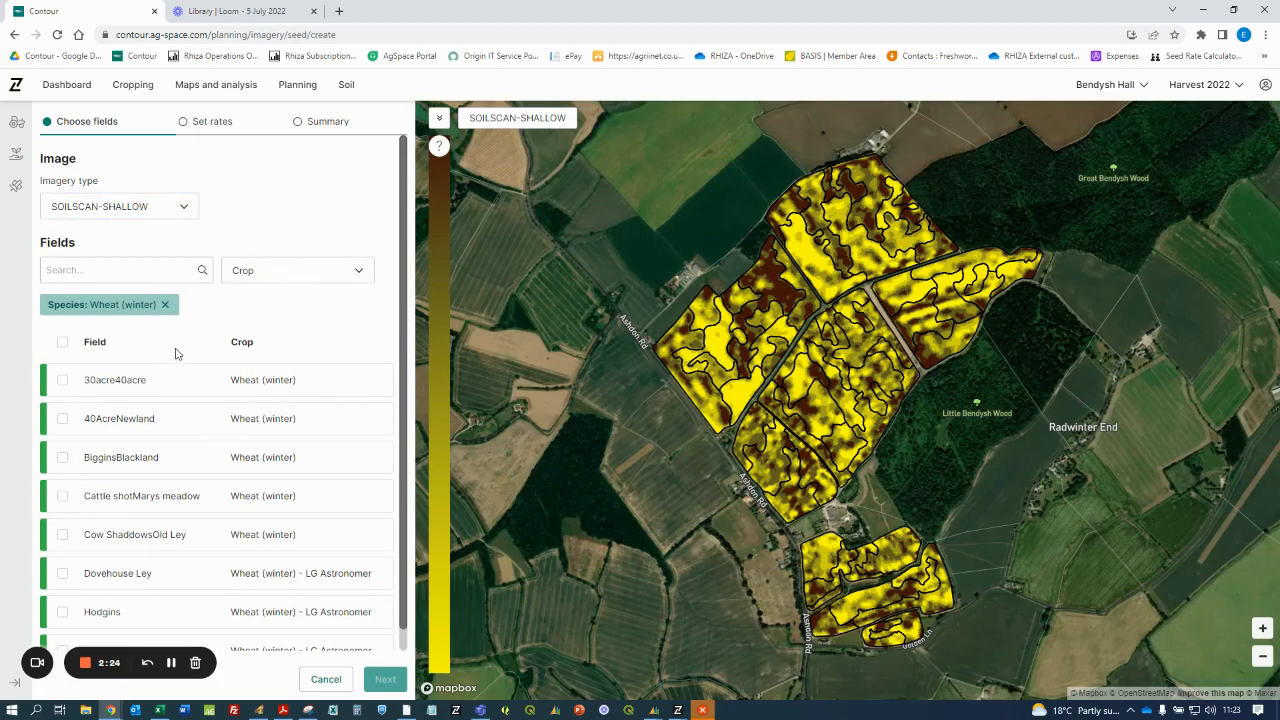
Choose the 30acre40acre field for the plan and proceed to setting the rates.
click(276, 278)
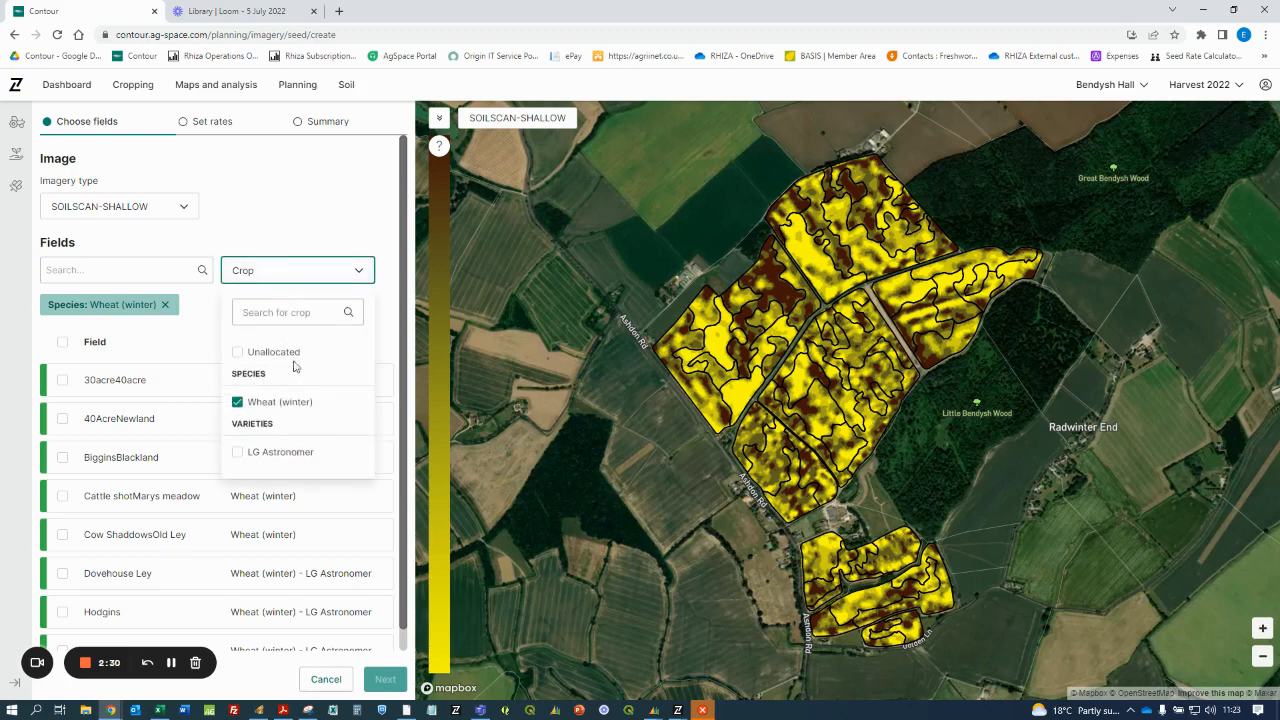
click(304, 188)
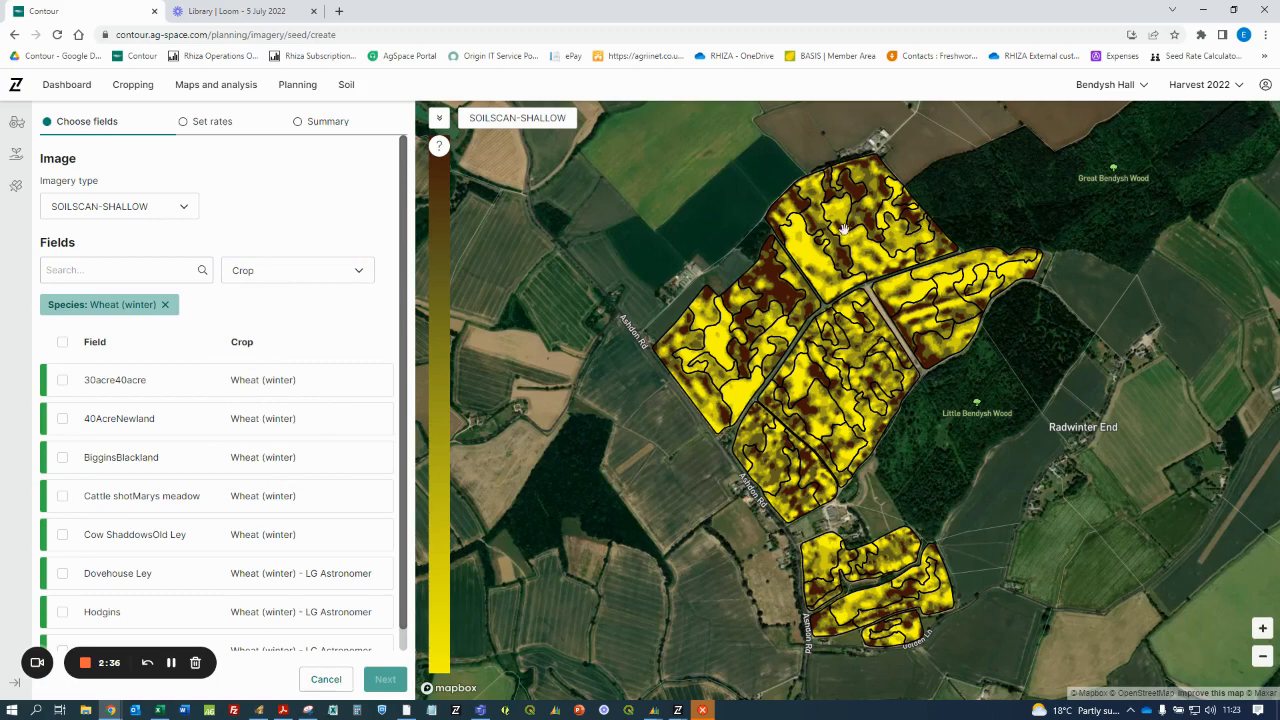
click(764, 341)
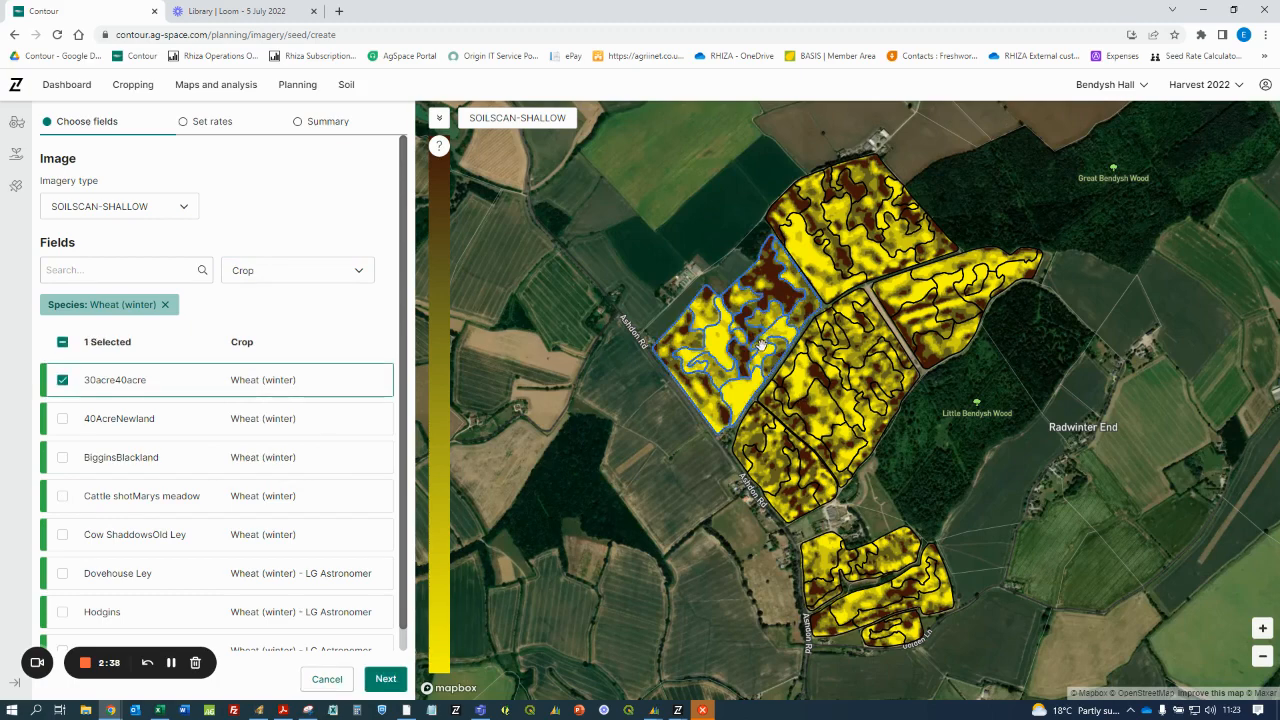
click(385, 680)
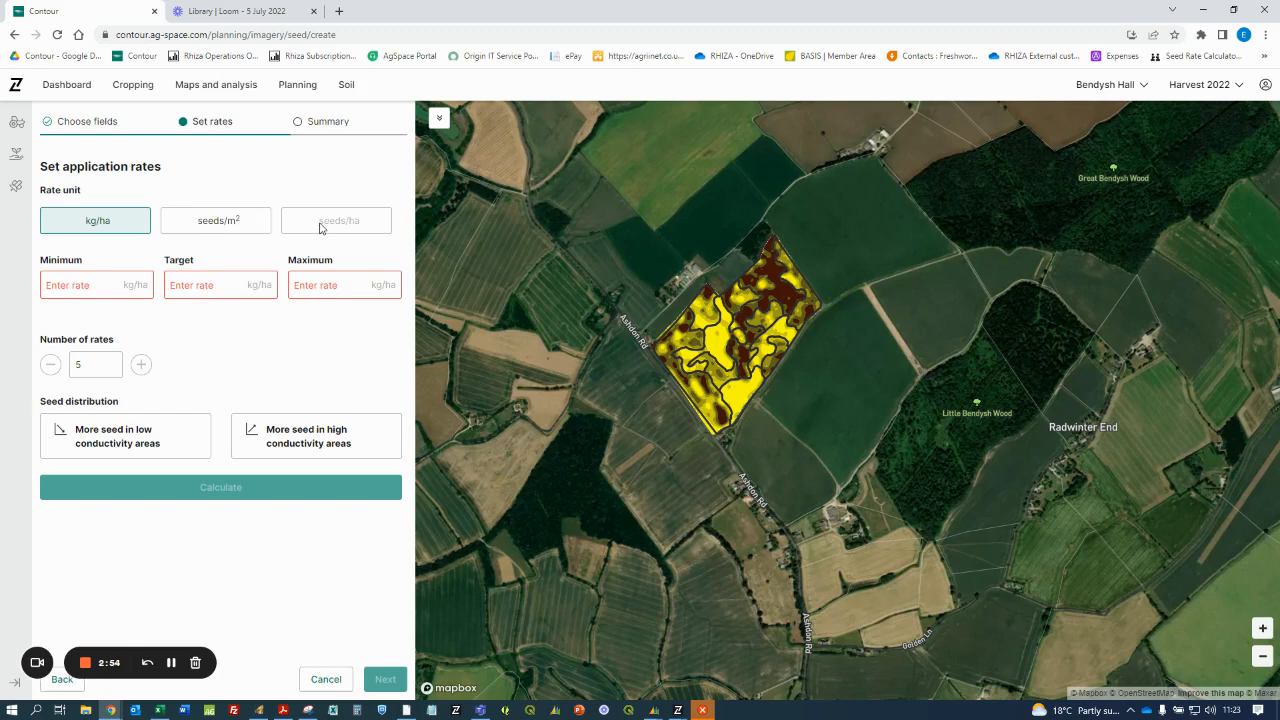
Calculate application rates in seeds/m² with minimum 275, target 350 and maximum 450, putting more seed in high conductivity areas.
click(222, 224)
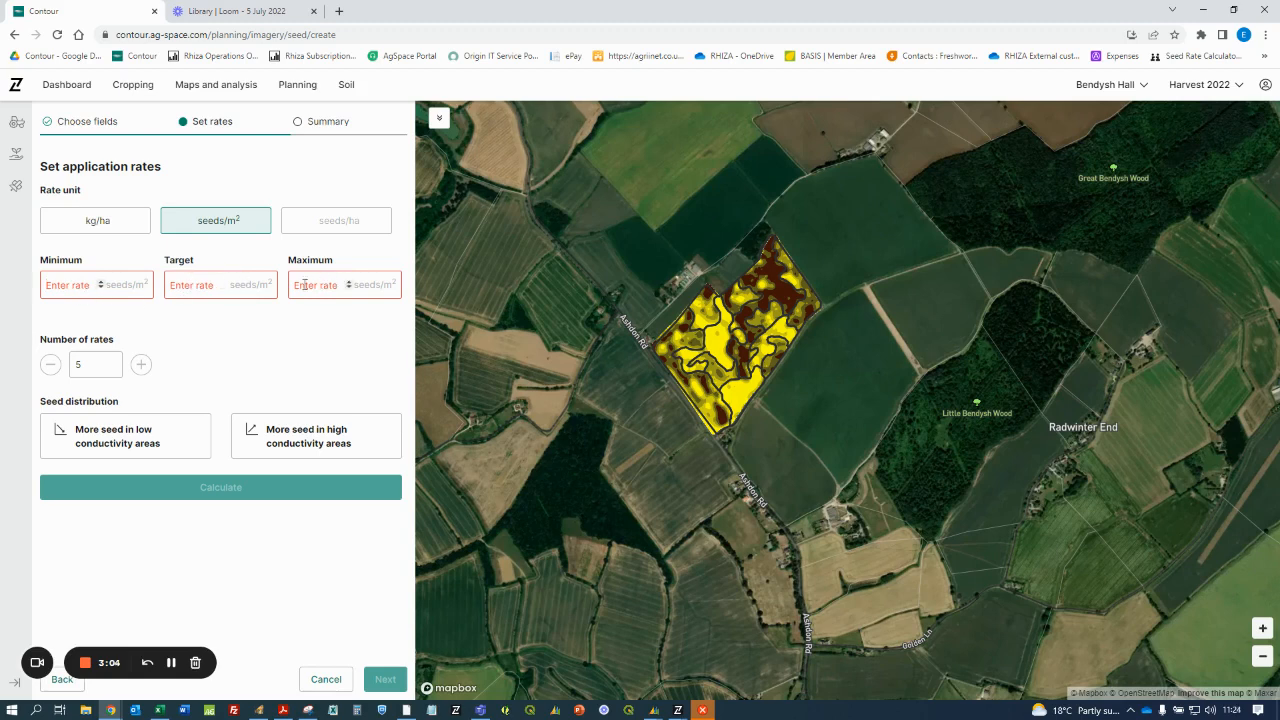
click(202, 284)
text(350)
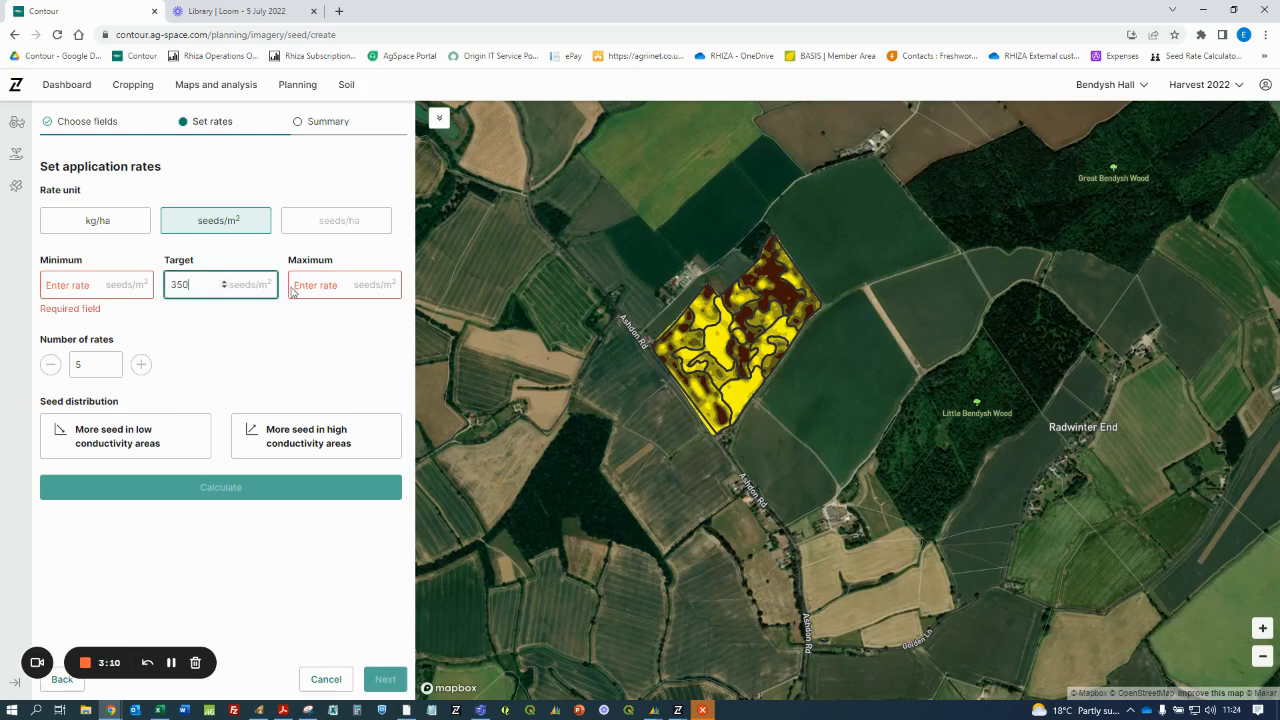
click(320, 285)
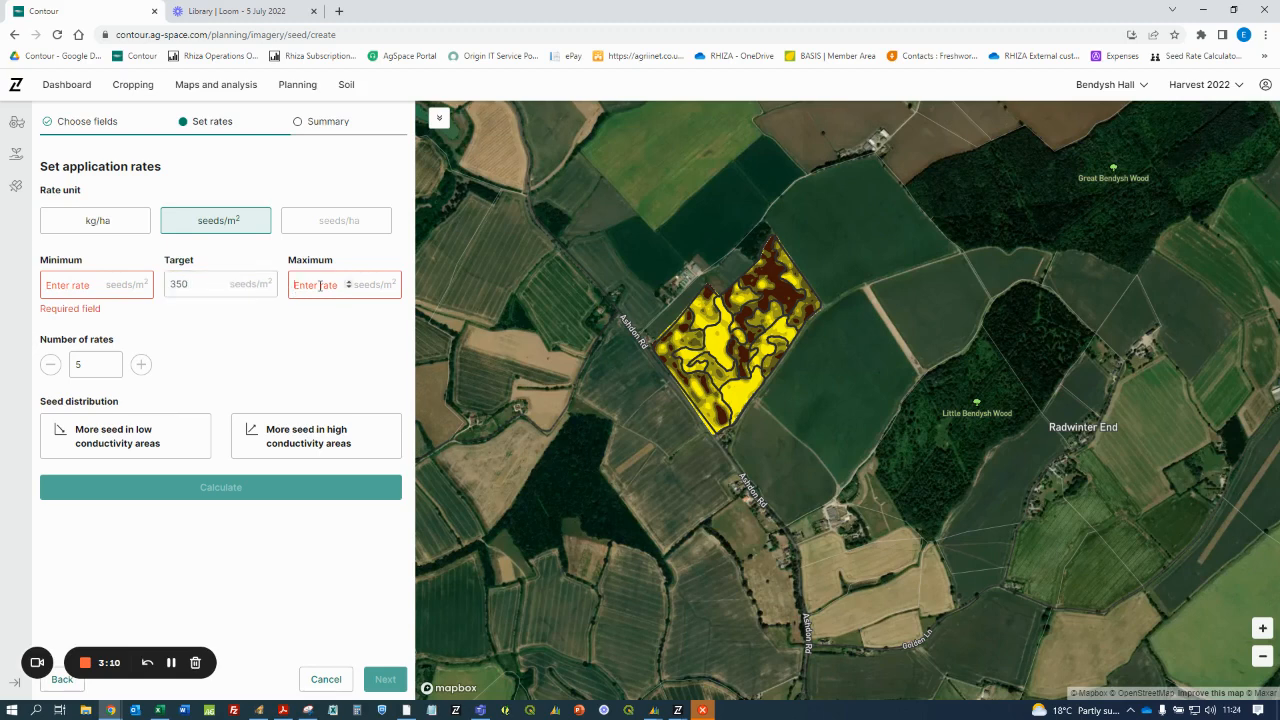
text(450)
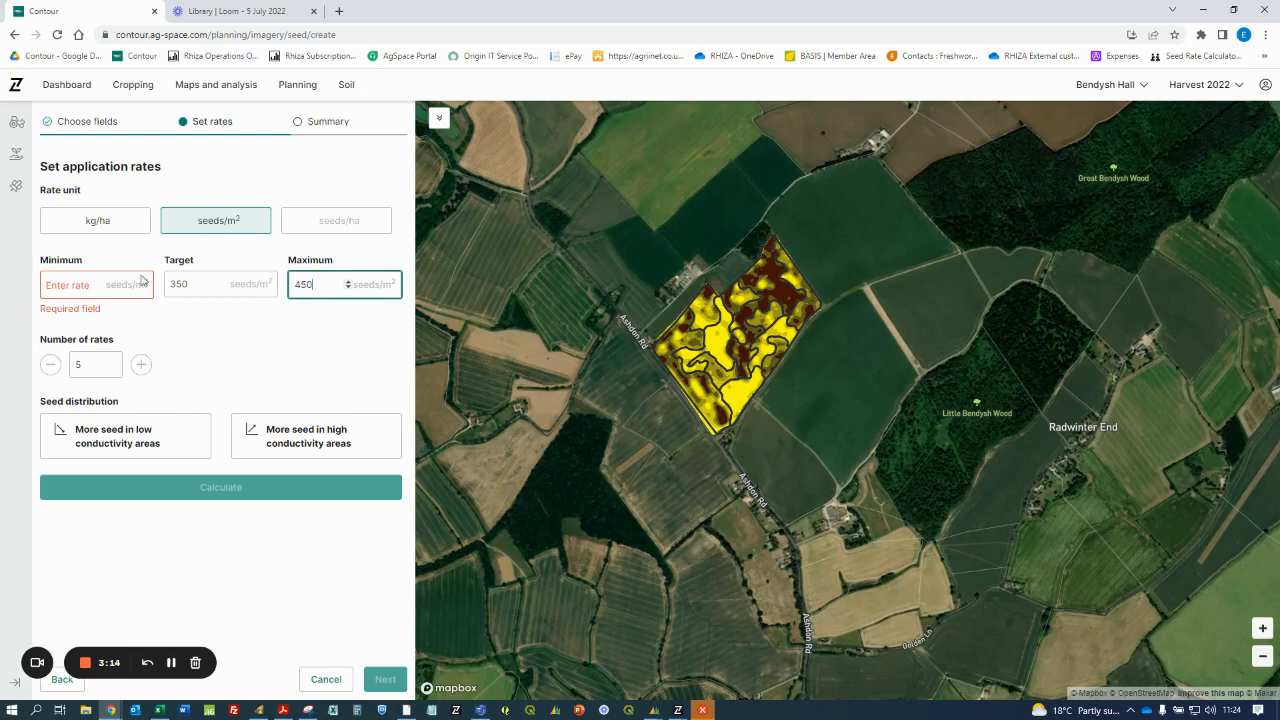
click(62, 289)
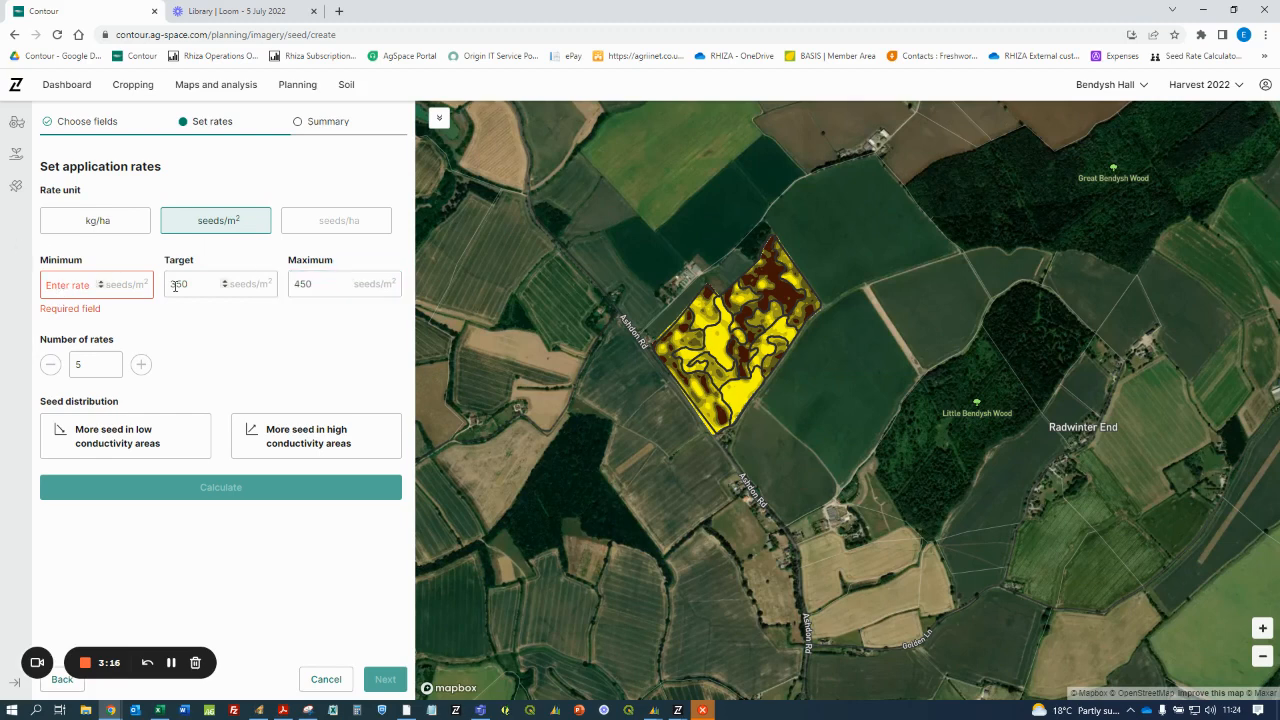
text(275)
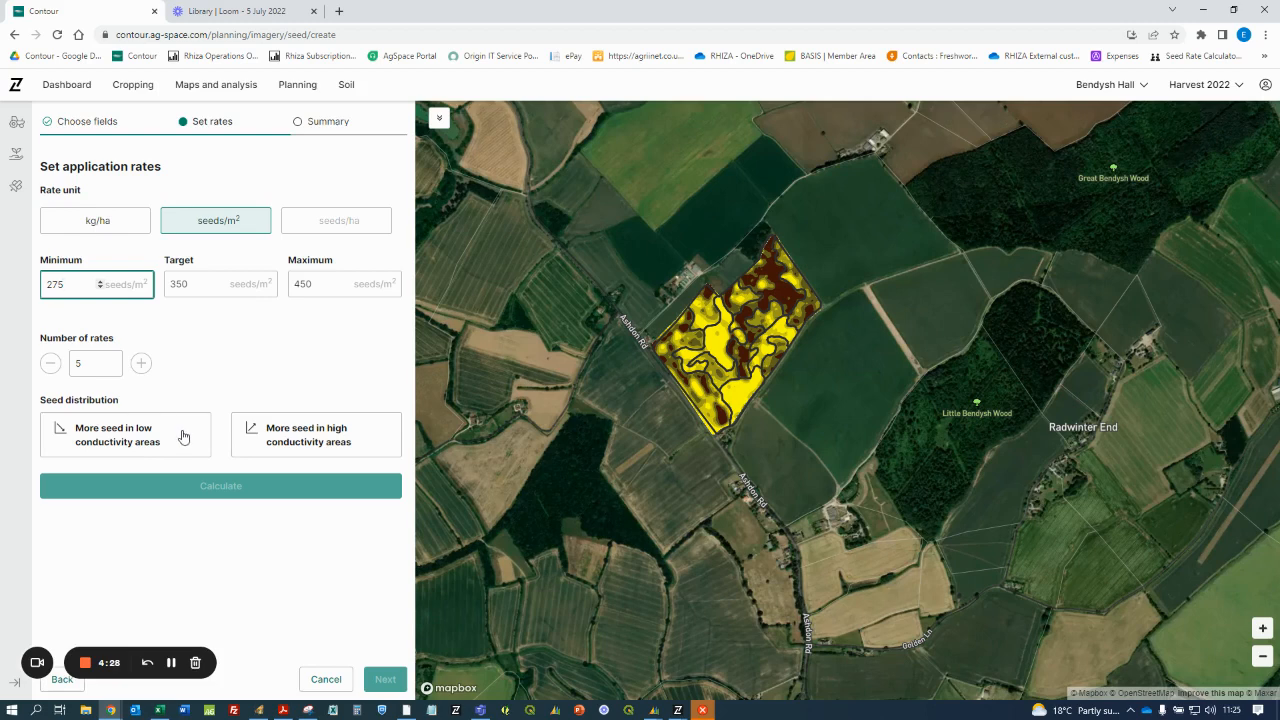
click(306, 435)
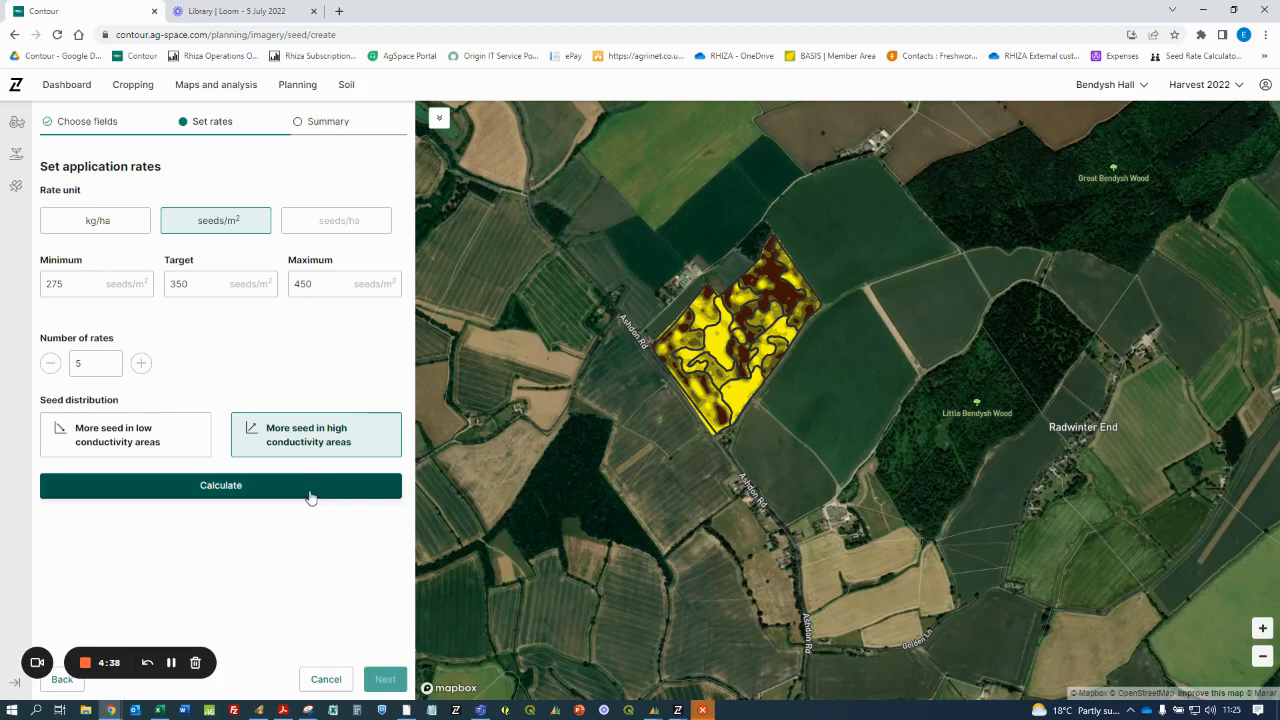
click(310, 490)
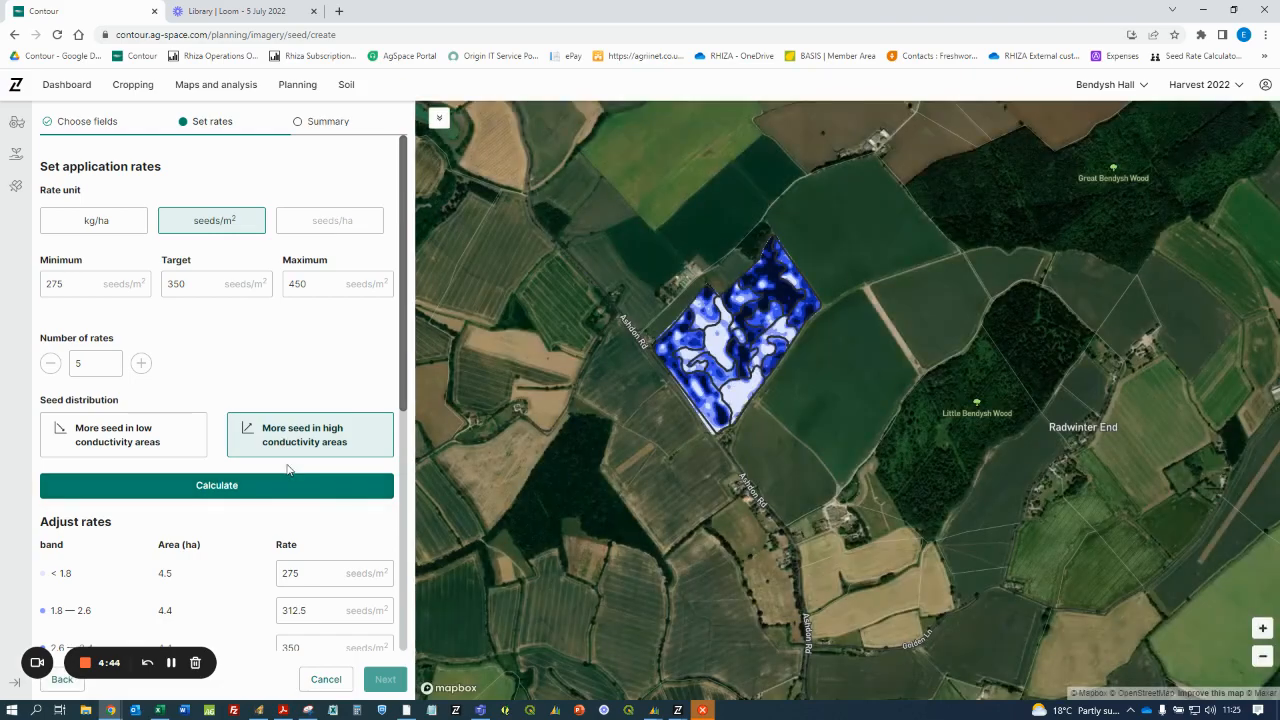
Set the rate of the lowest band (< 1.8) to 250 seeds/m².
scroll(289, 466, down, 1)
scroll(324, 465, down, 3)
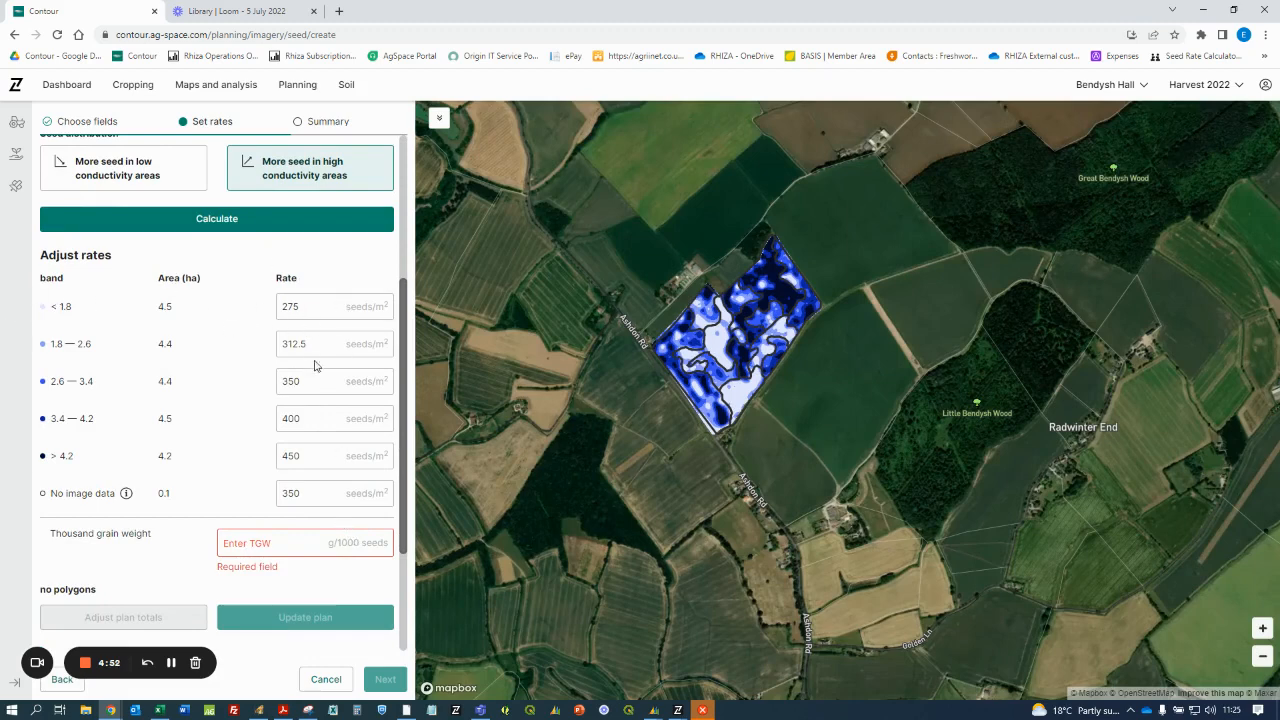
click(313, 307)
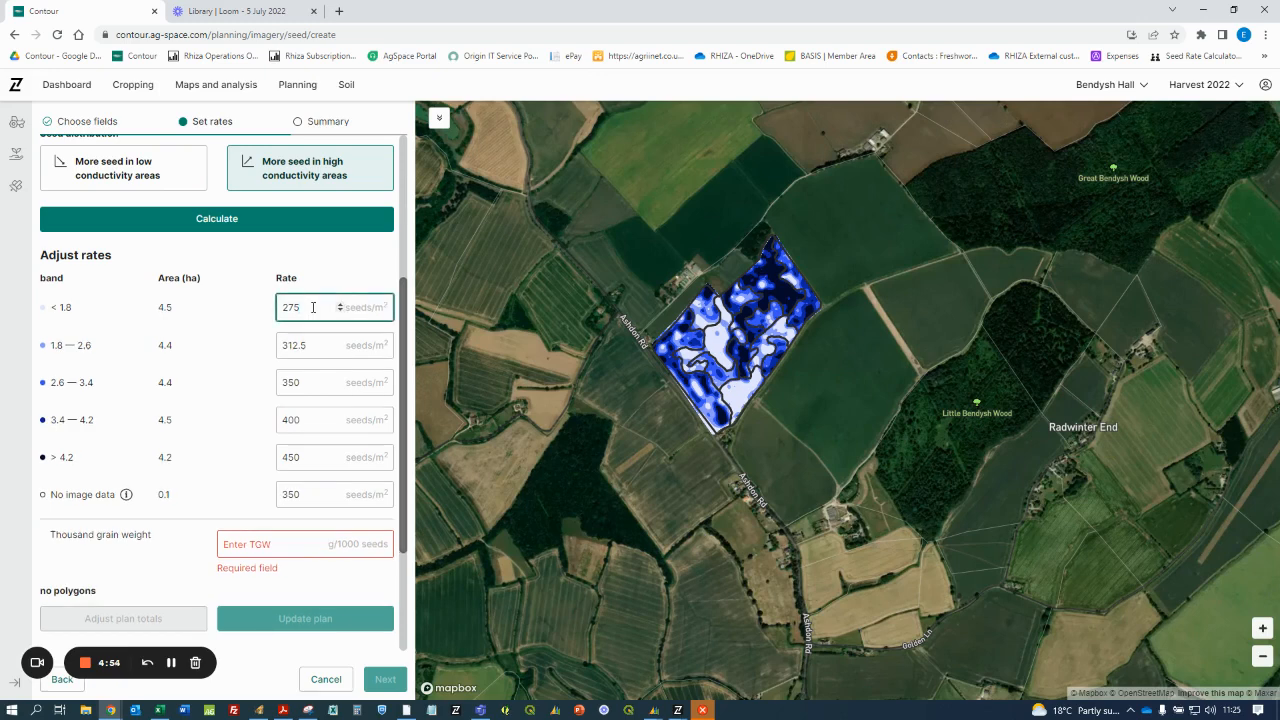
key(BackSpace)
key(BackSpace)
key(BackSpace)
text(0)
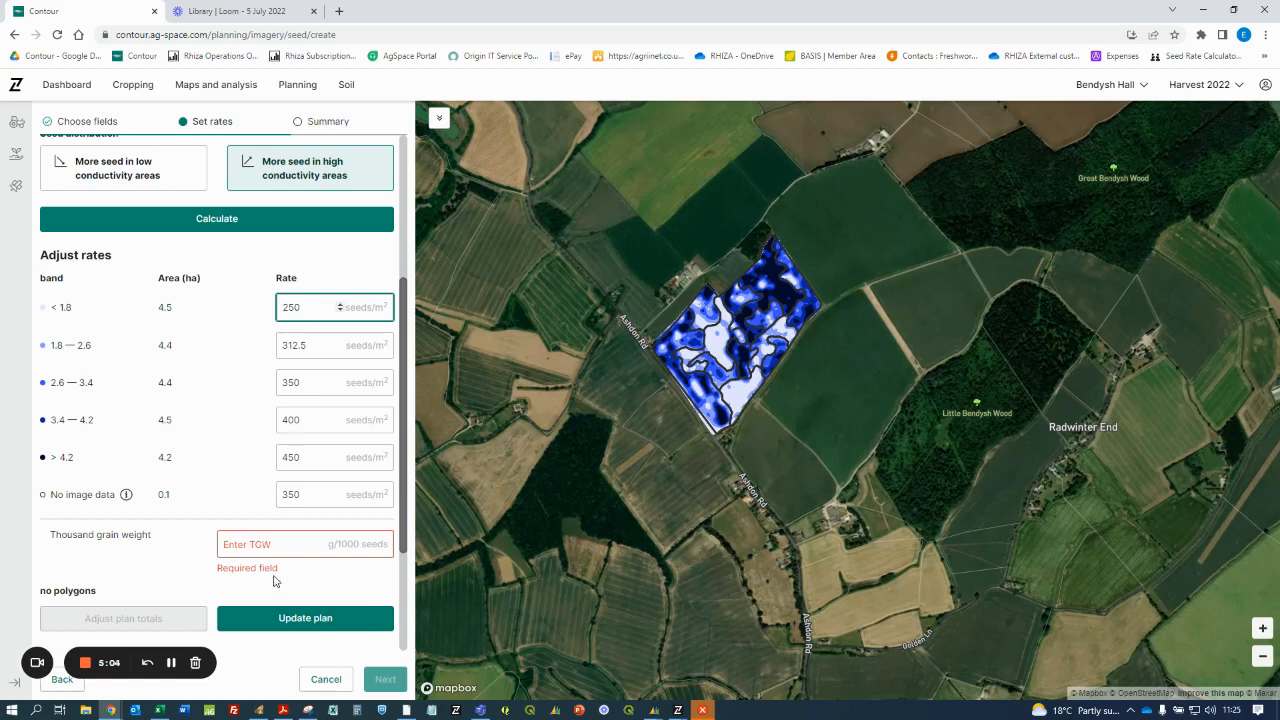
Set the thousand grain weight to 50 g/1000 seeds and update the plan.
click(264, 545)
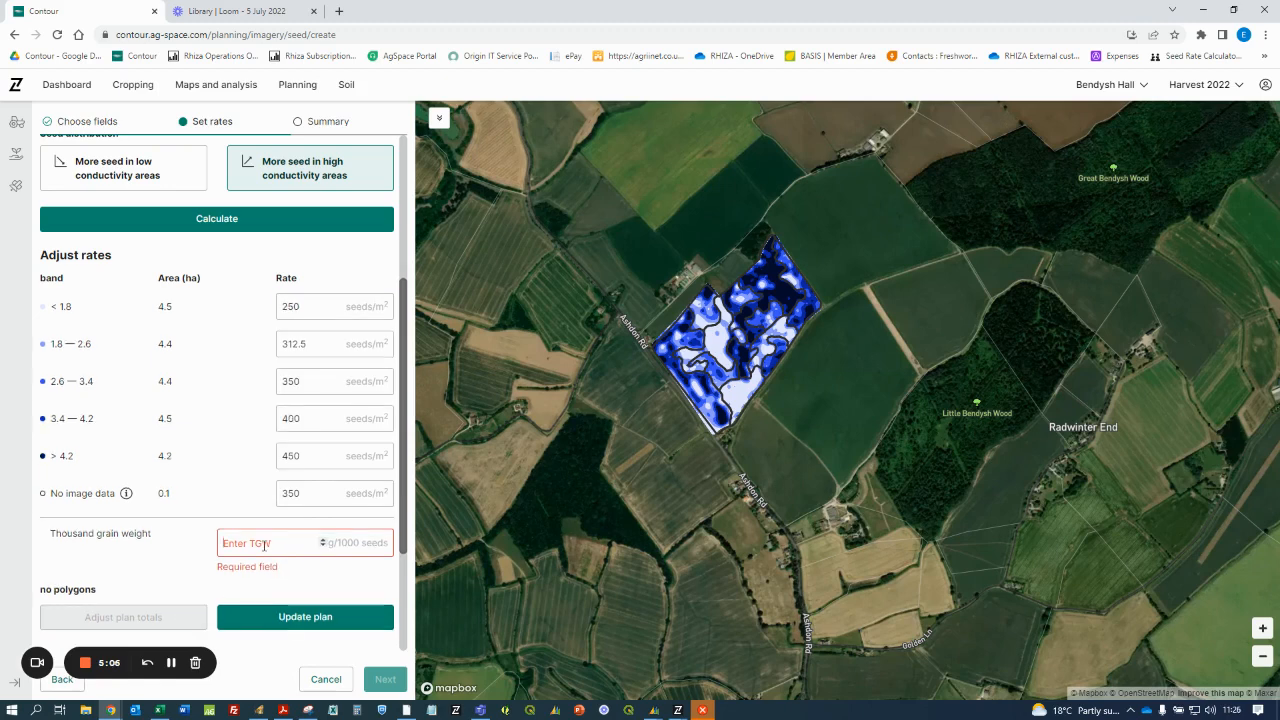
text(850)
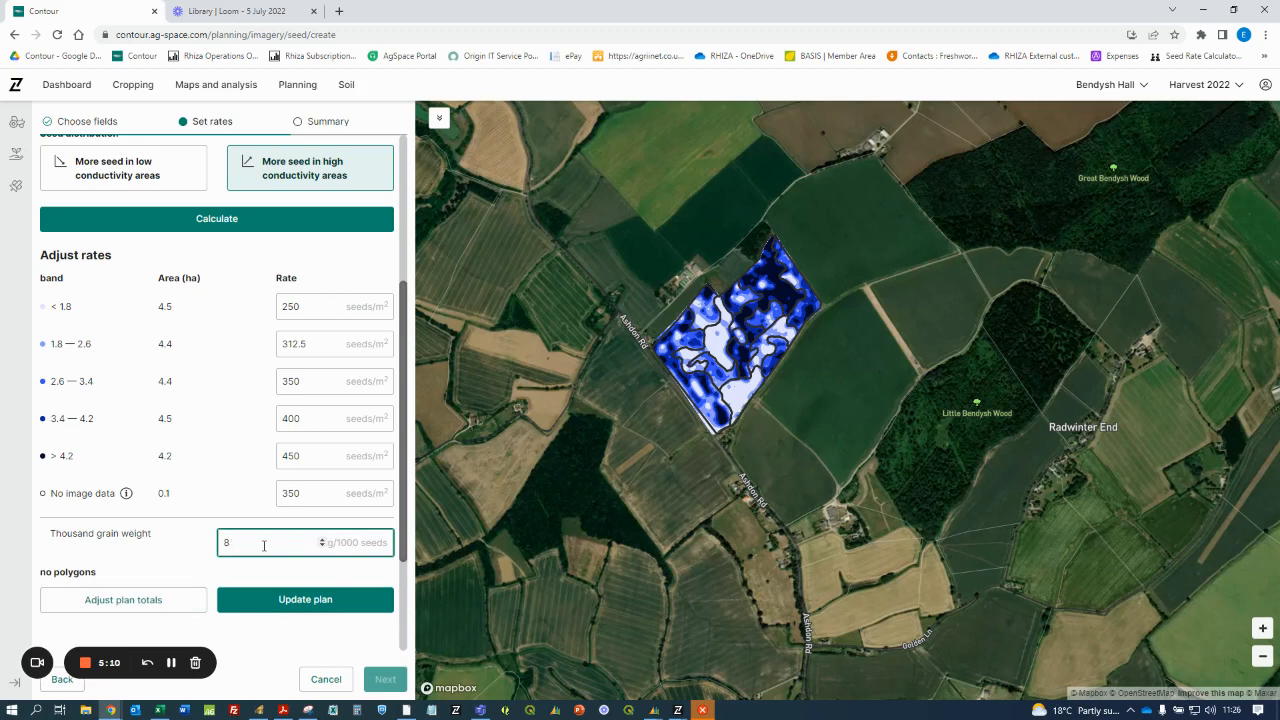
key(BackSpace)
text(50)
click(295, 600)
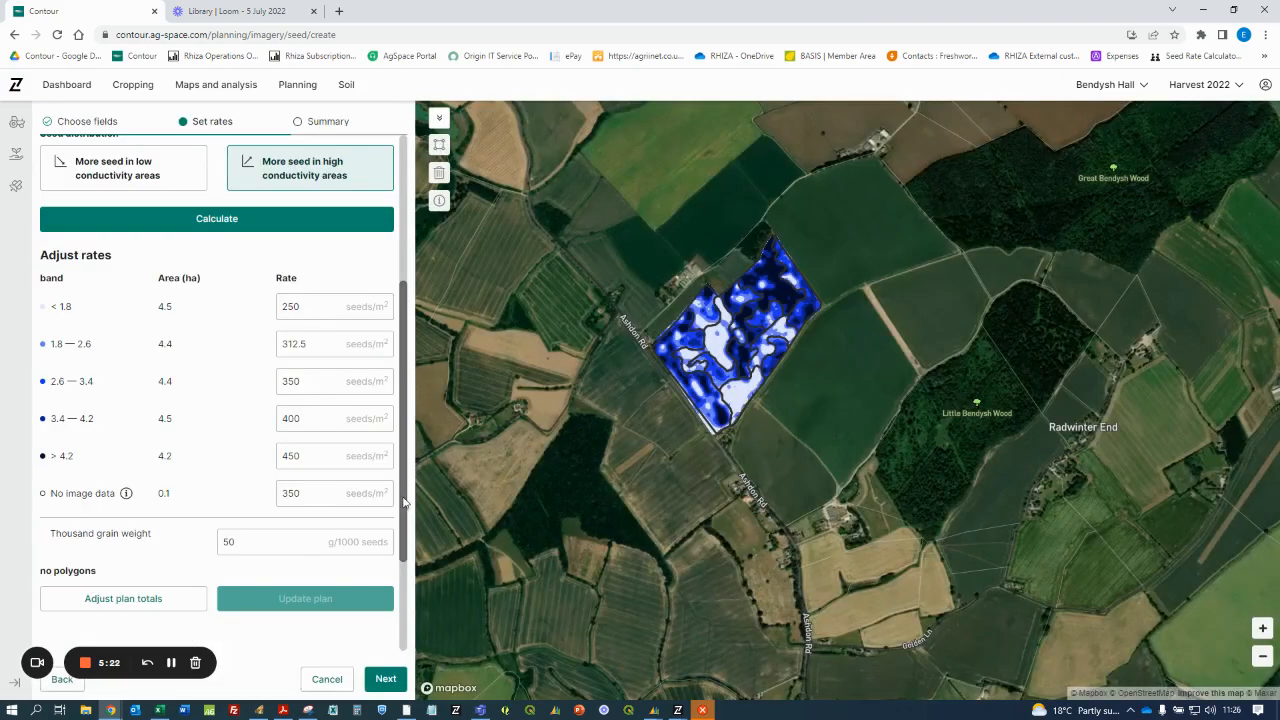
Adjust the plan totals for winter wheat to a new total of 4500 kg and save the adjustment.
drag(403, 500, 401, 621)
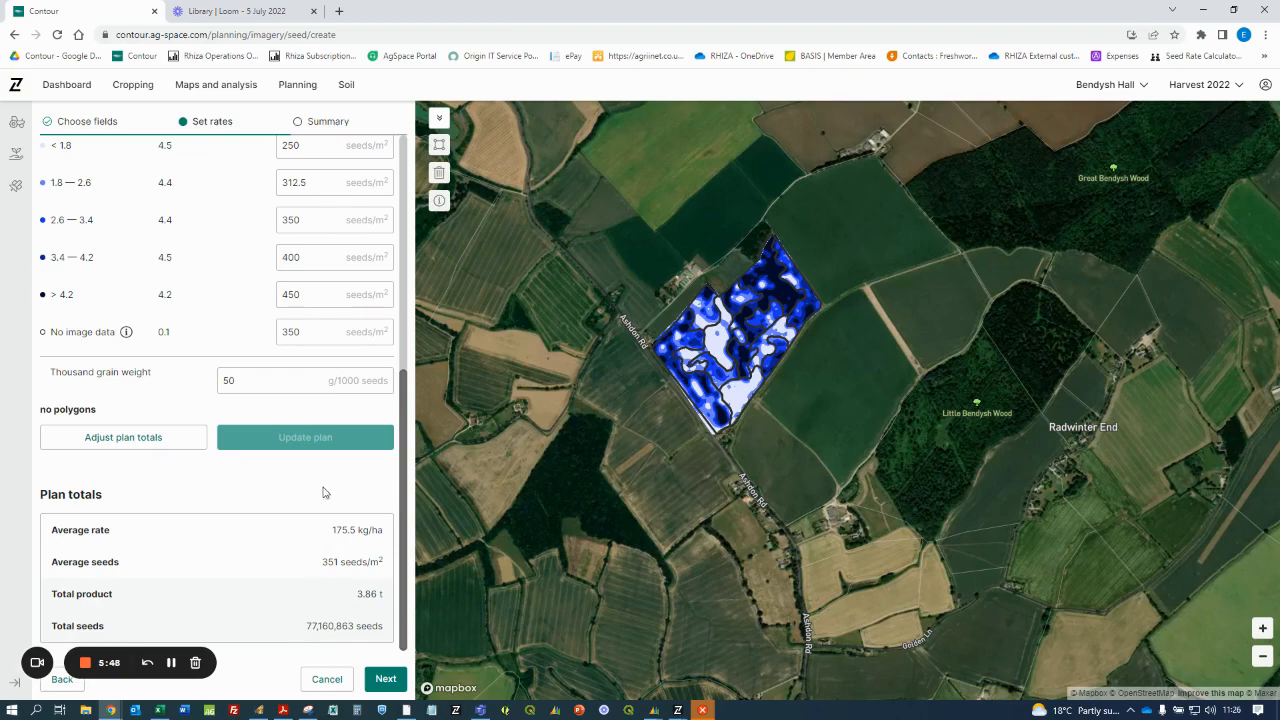
click(125, 438)
click(771, 322)
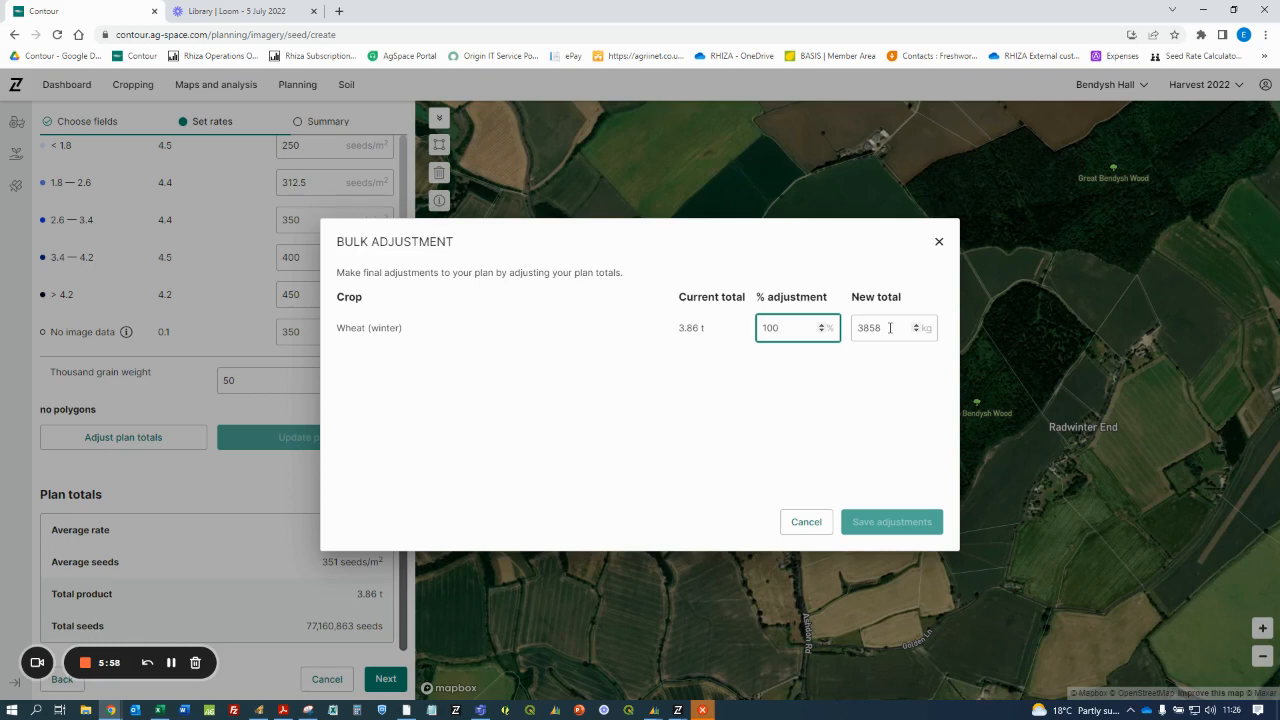
key(Tab)
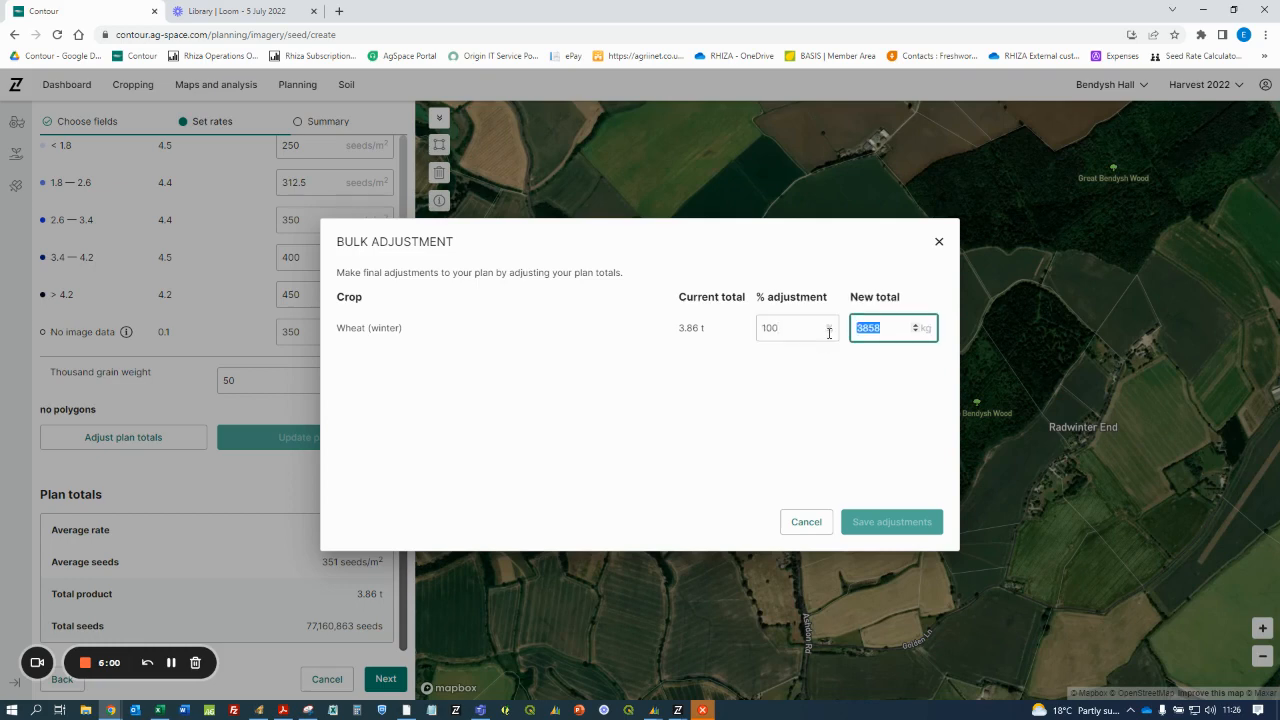
text(4500)
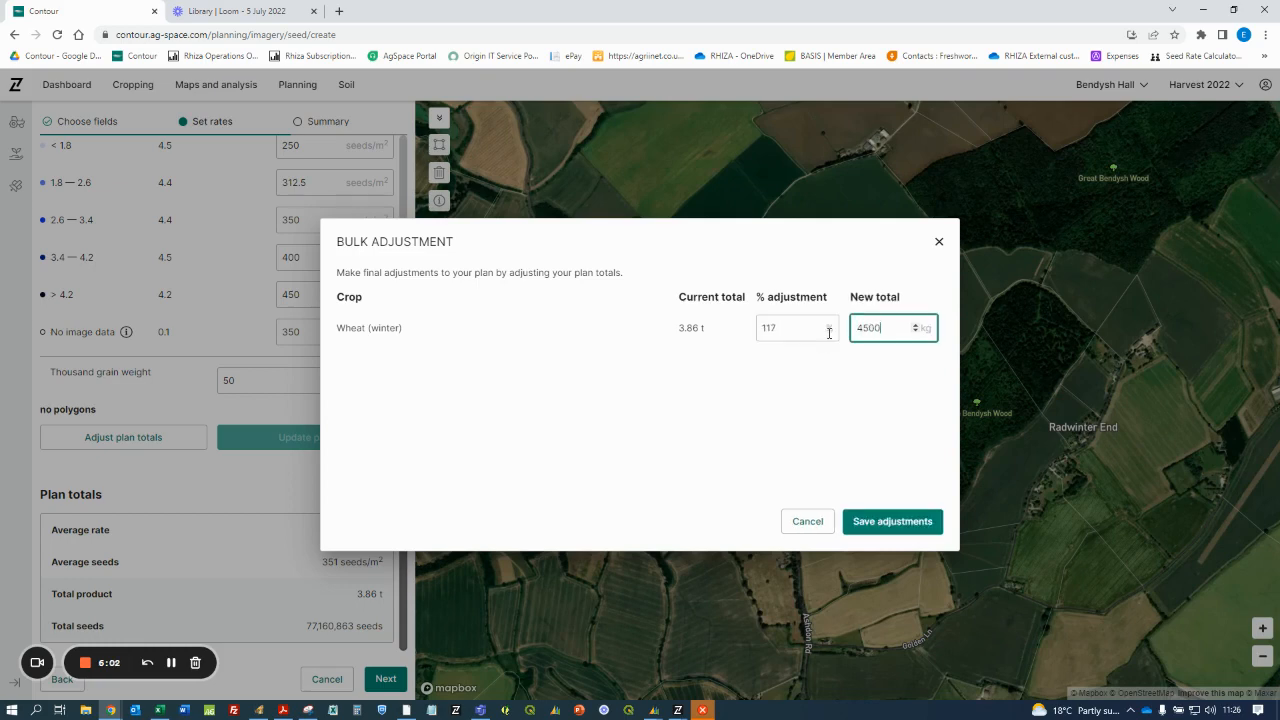
click(928, 519)
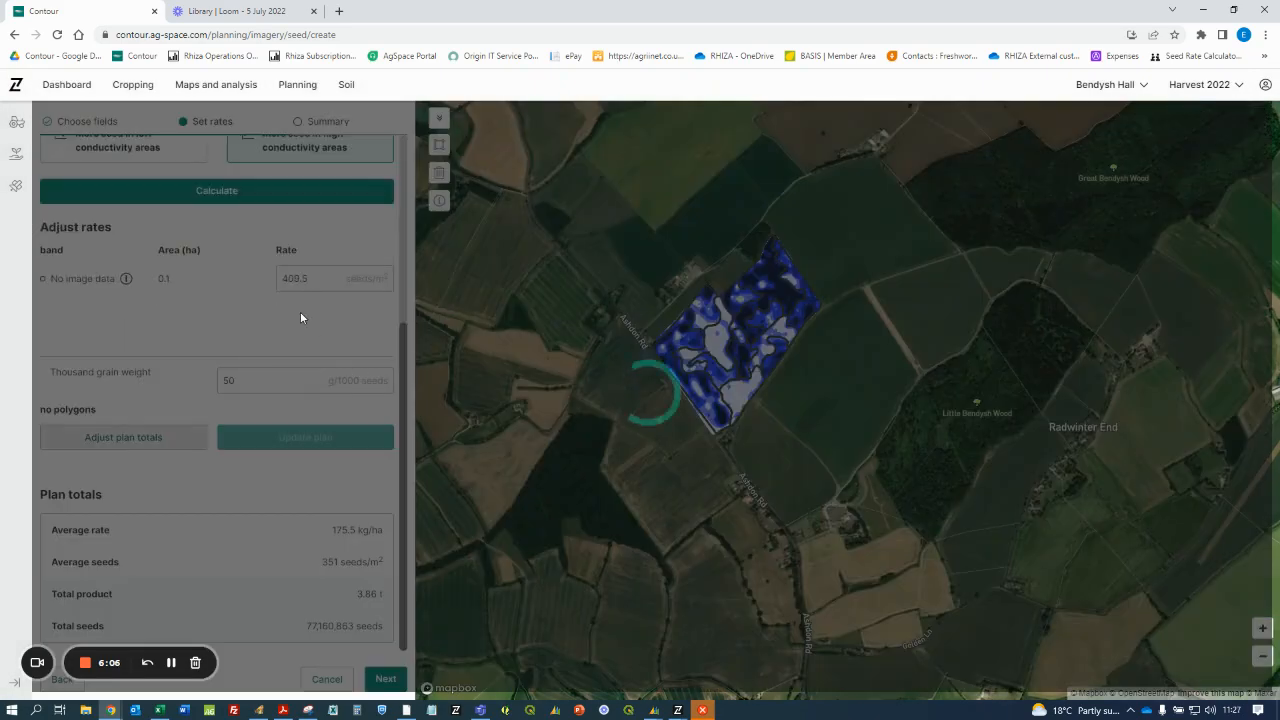
scroll(300, 320, up, 1)
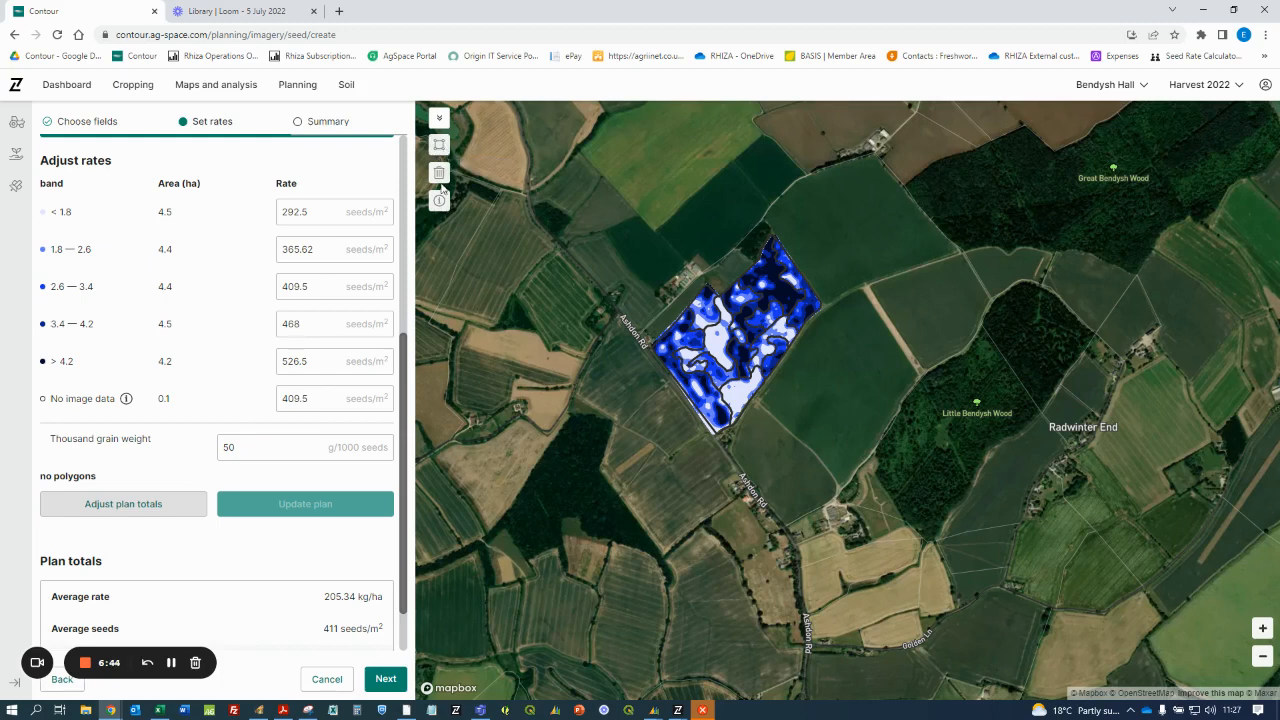
Draw a rate polygon of about 1.24 ha over the eastern corner of the 30acre40acre field.
click(440, 146)
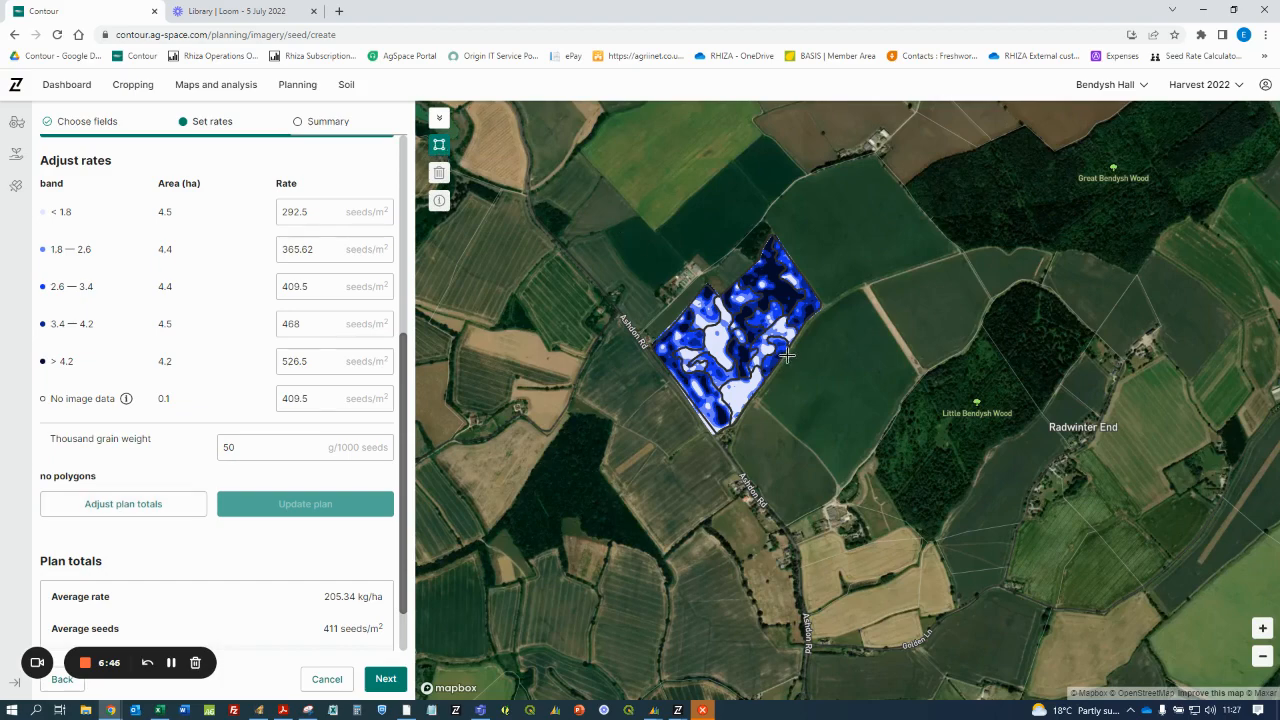
scroll(778, 316, up, 1)
scroll(777, 320, up, 3)
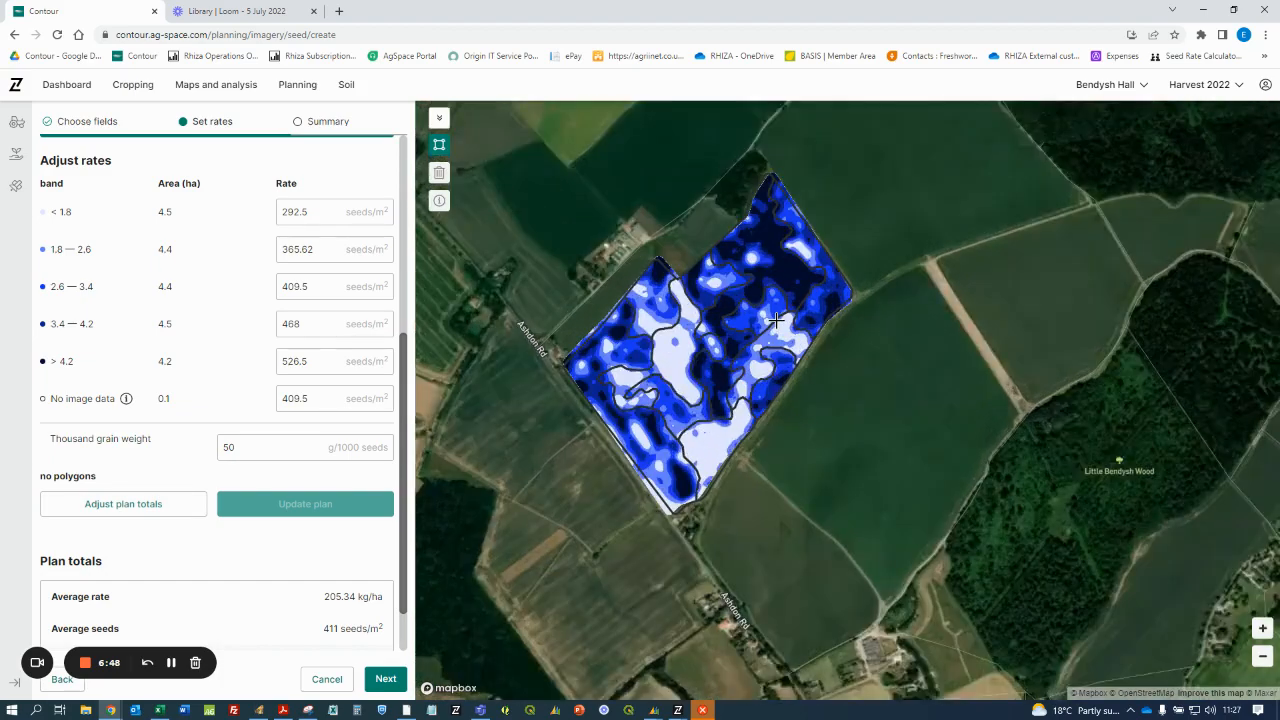
click(880, 204)
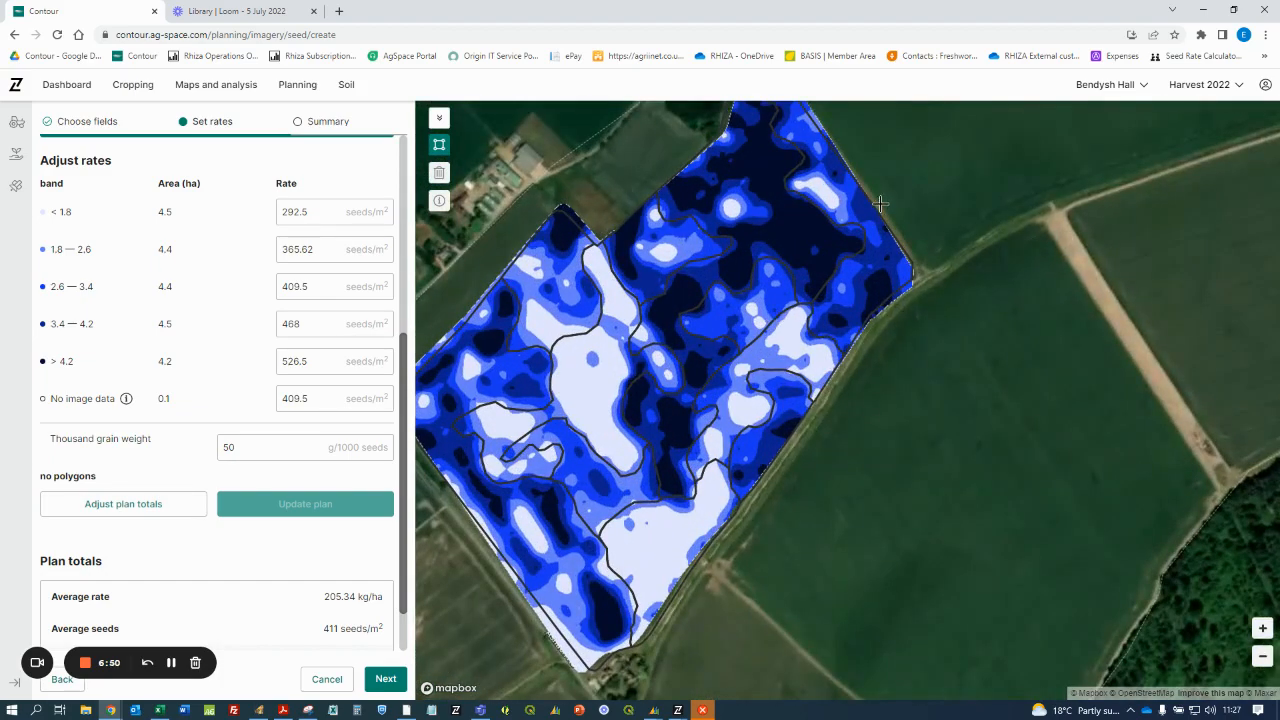
click(827, 269)
click(801, 312)
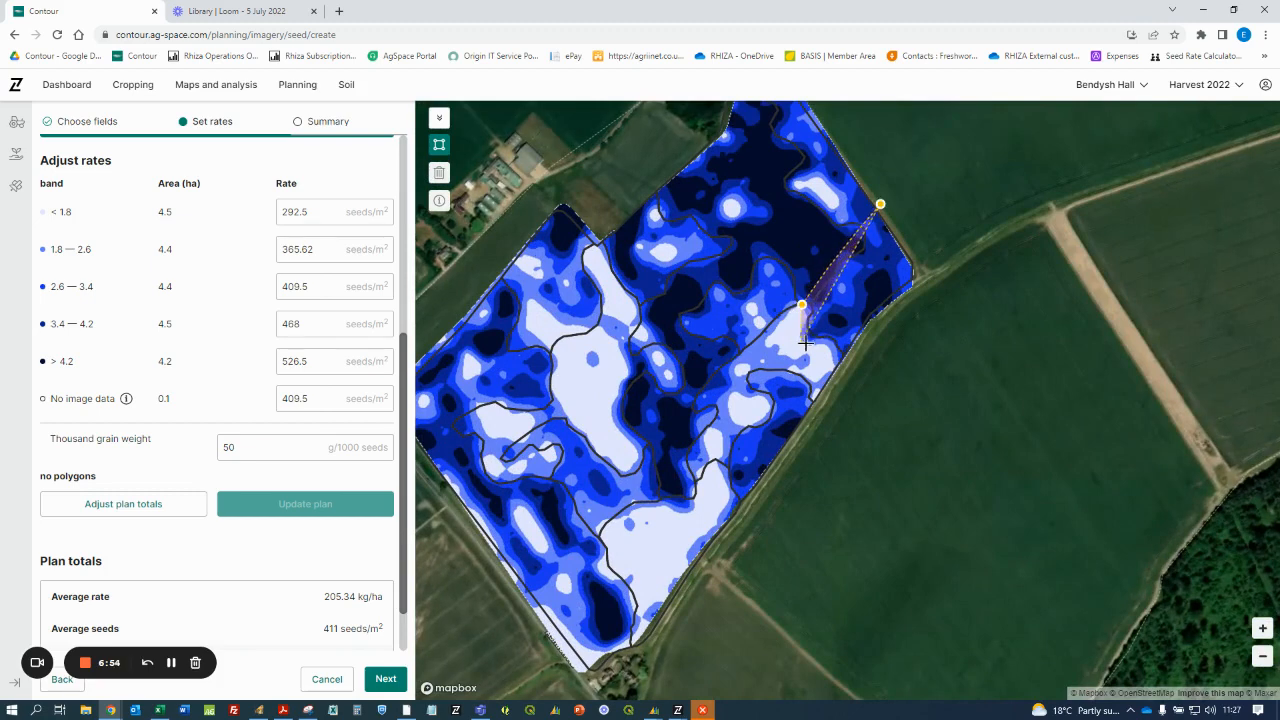
click(806, 343)
click(850, 367)
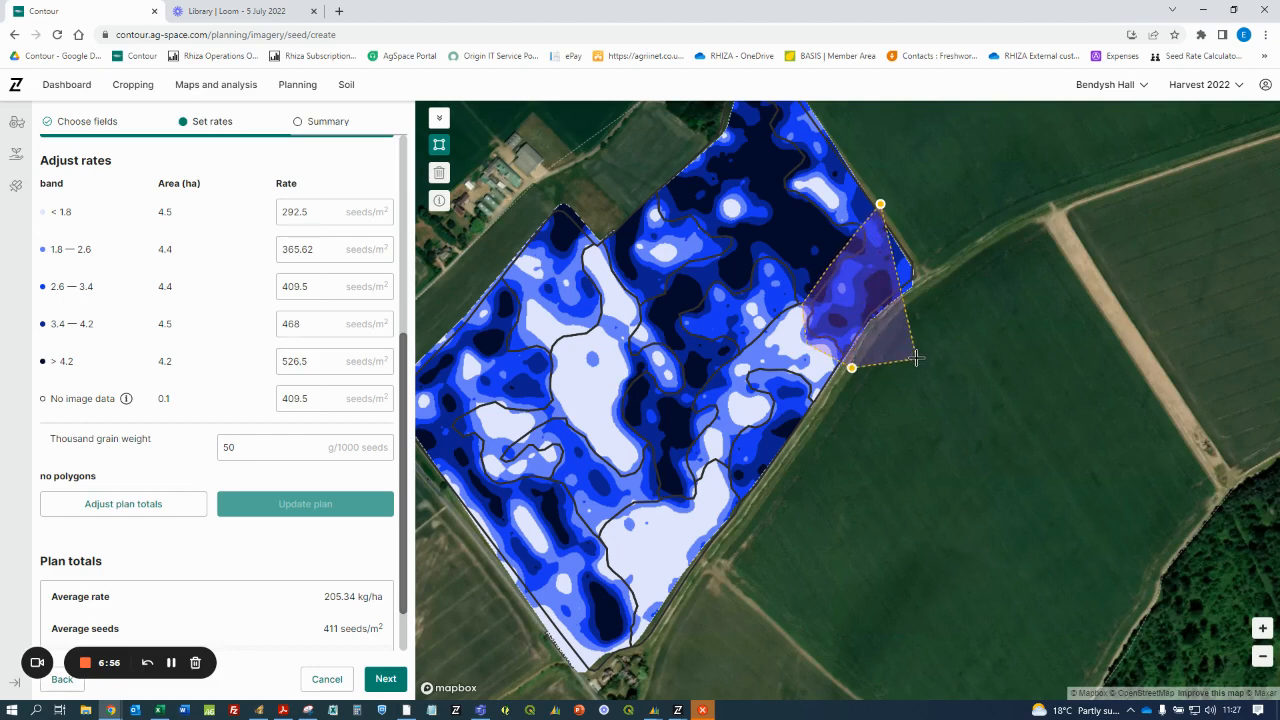
click(916, 357)
click(957, 268)
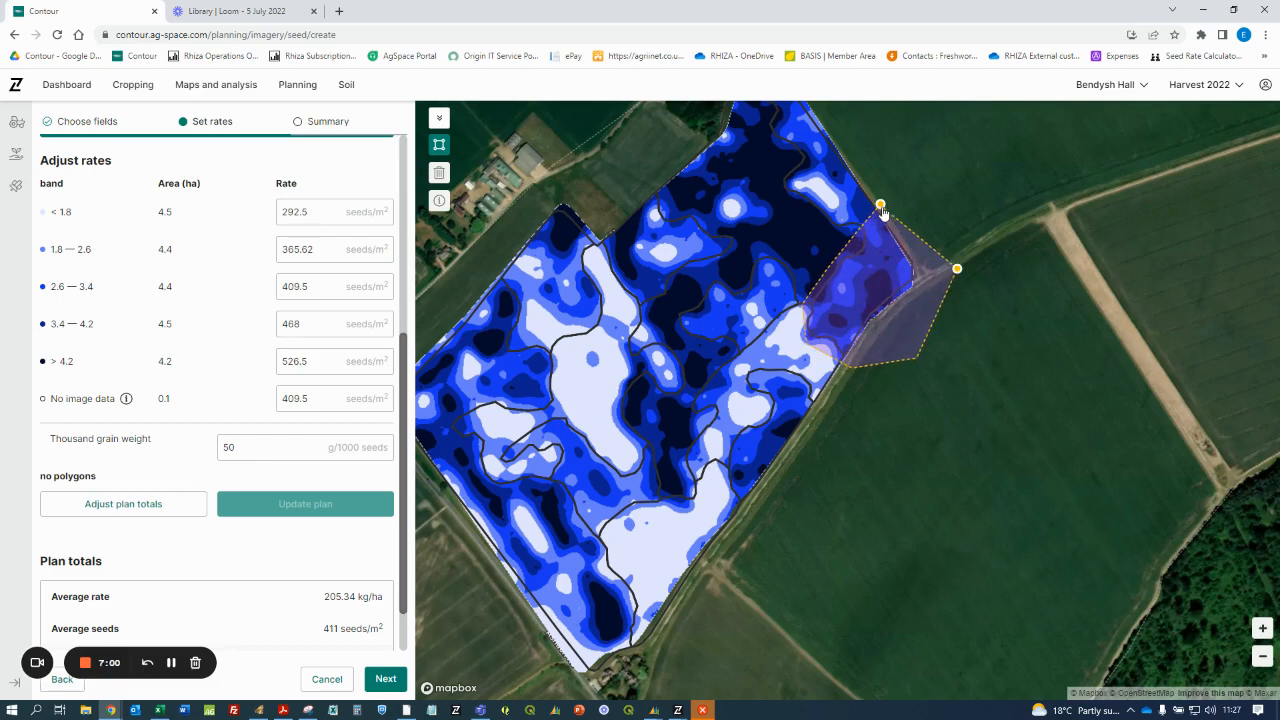
click(881, 206)
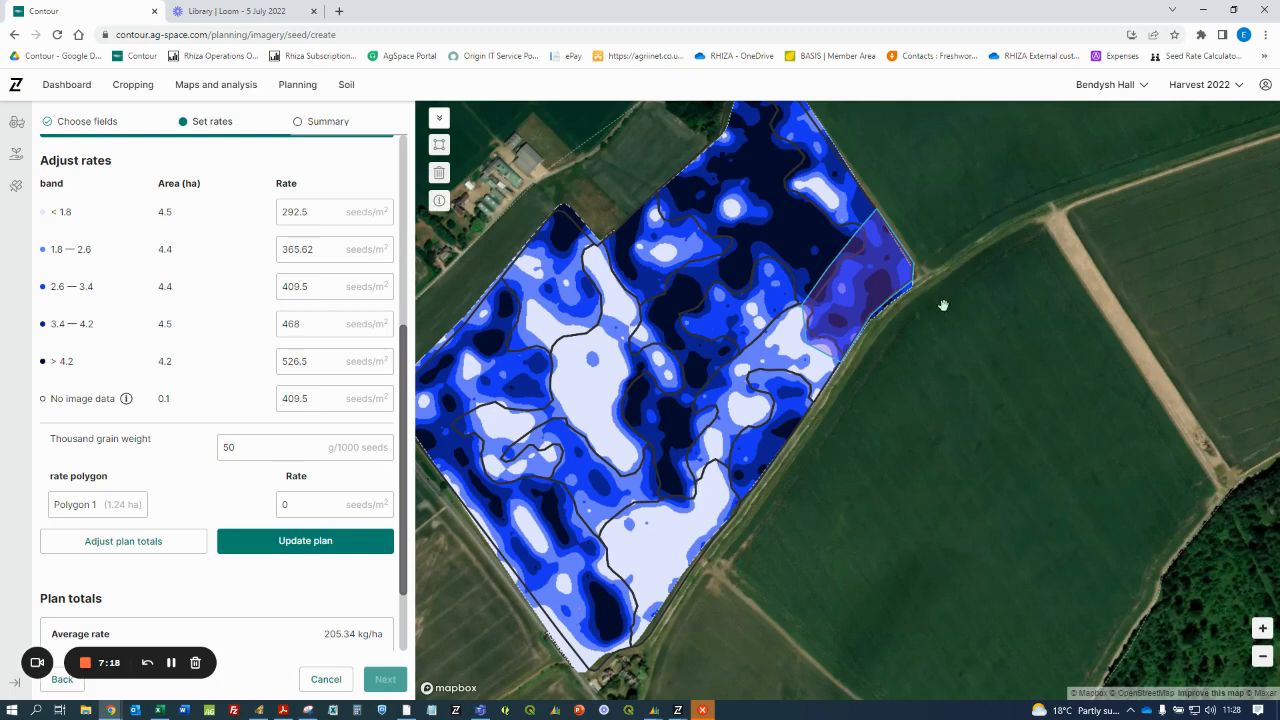
Delete the rate polygon drawn over the field's eastern corner.
click(865, 283)
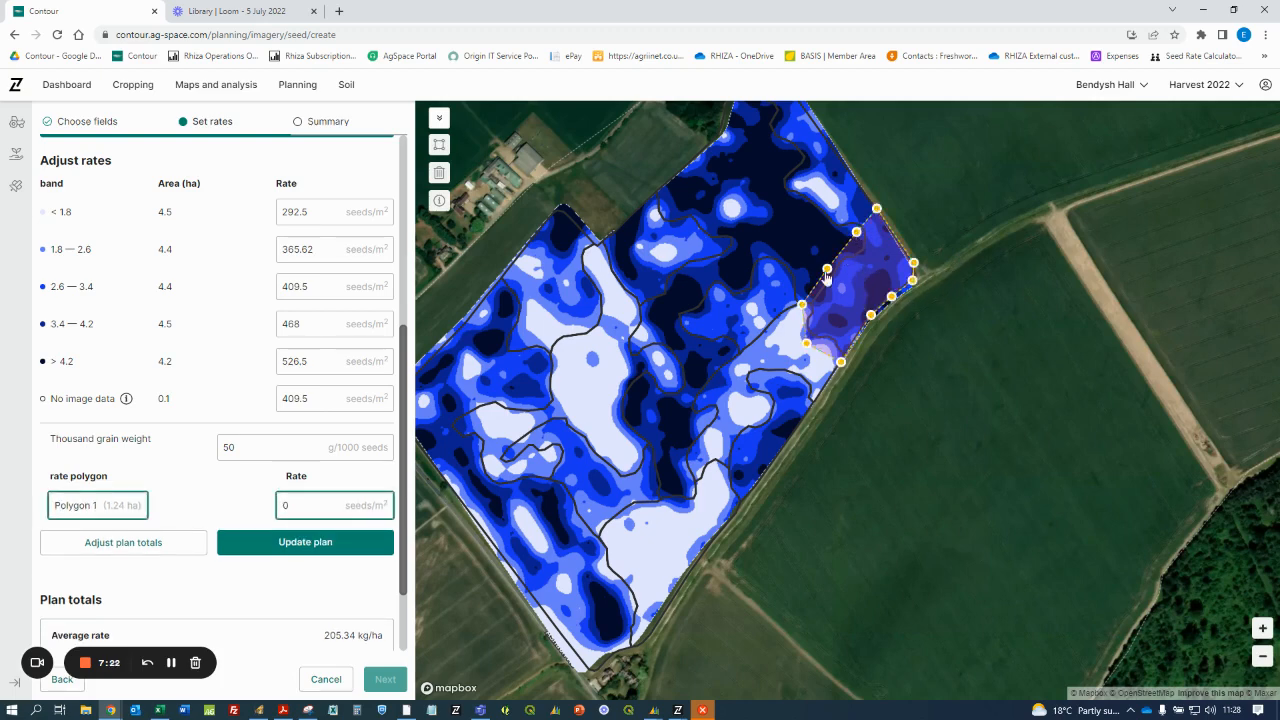
click(439, 174)
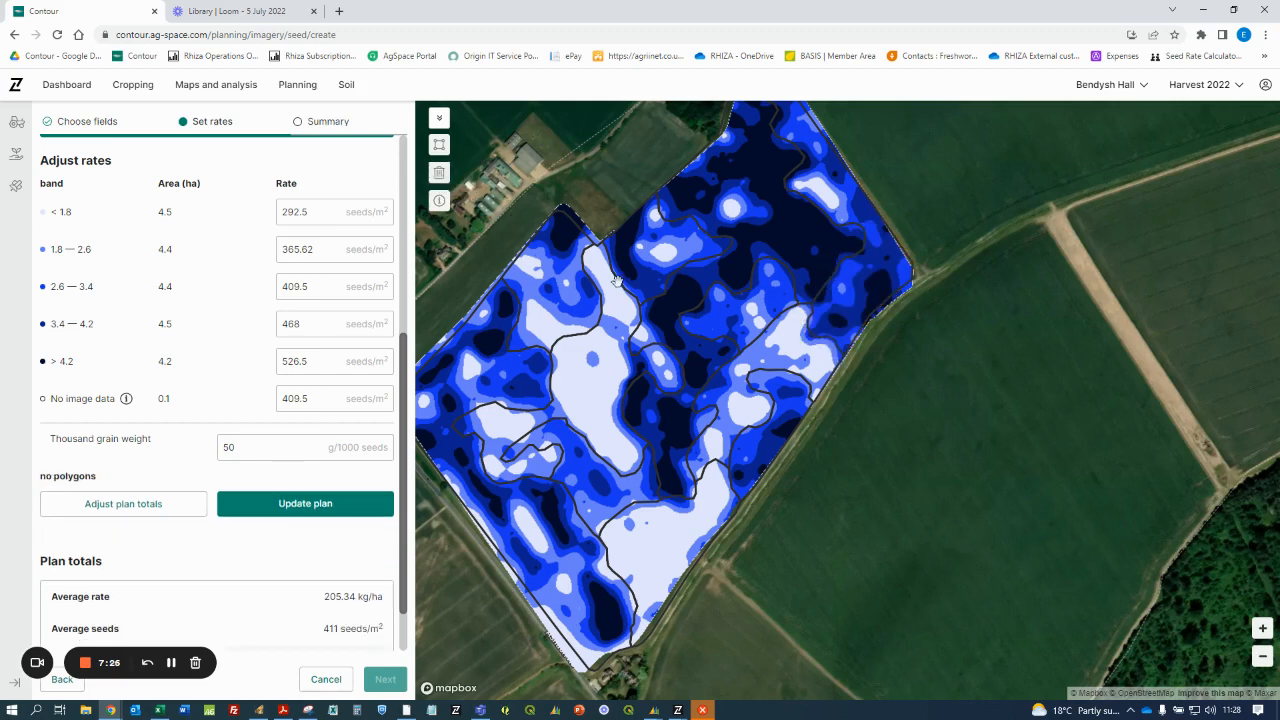
Draw a rate polygon of about 2.35 ha over the field's eastern side, running past the field boundary.
click(439, 144)
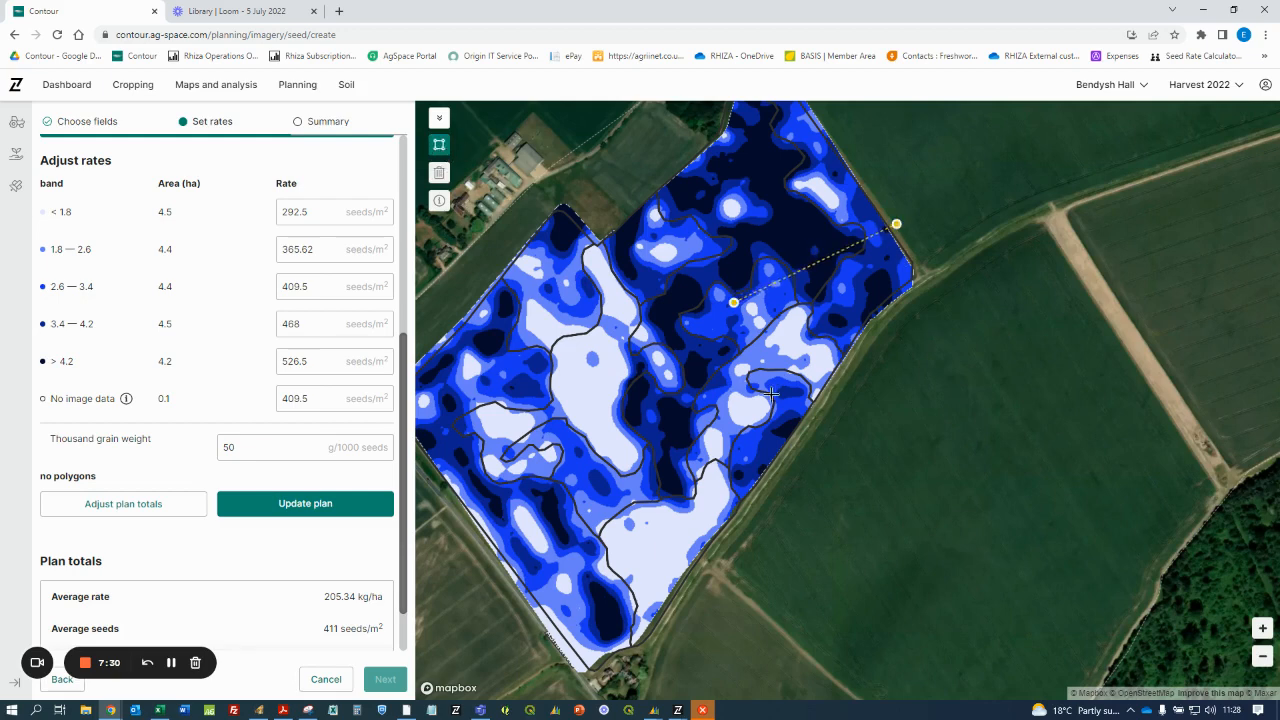
click(897, 231)
click(931, 491)
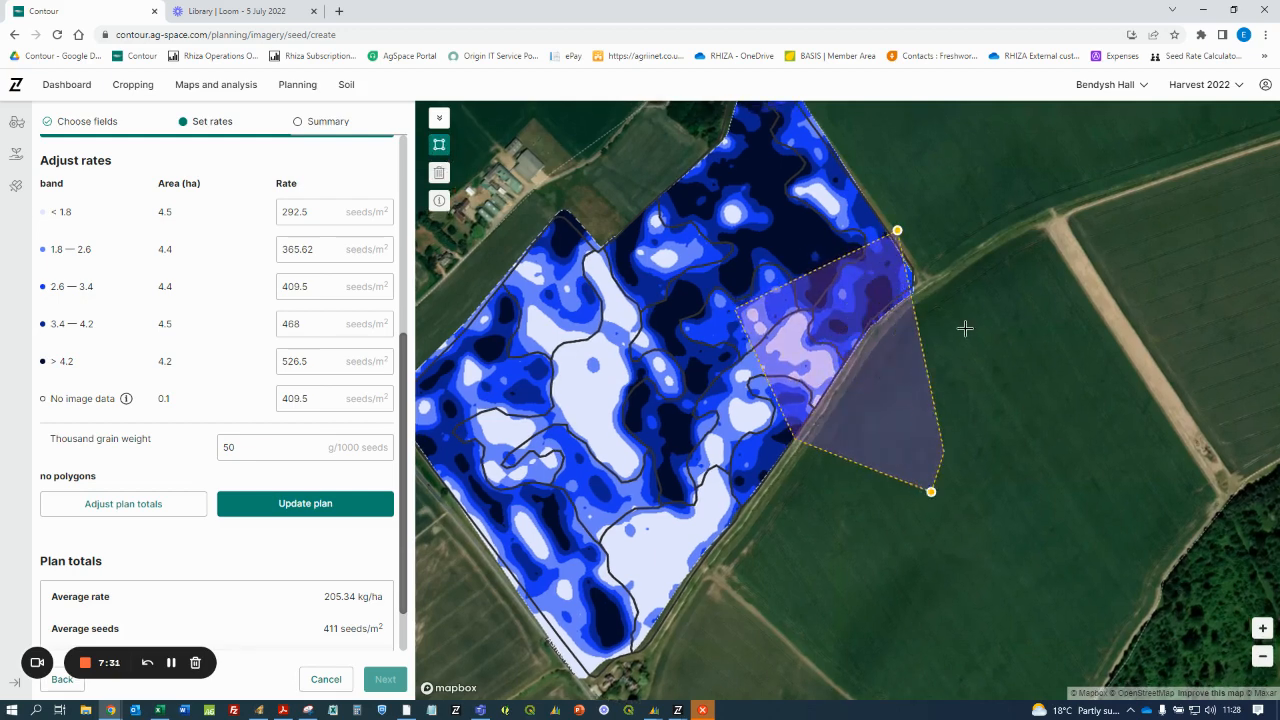
click(897, 231)
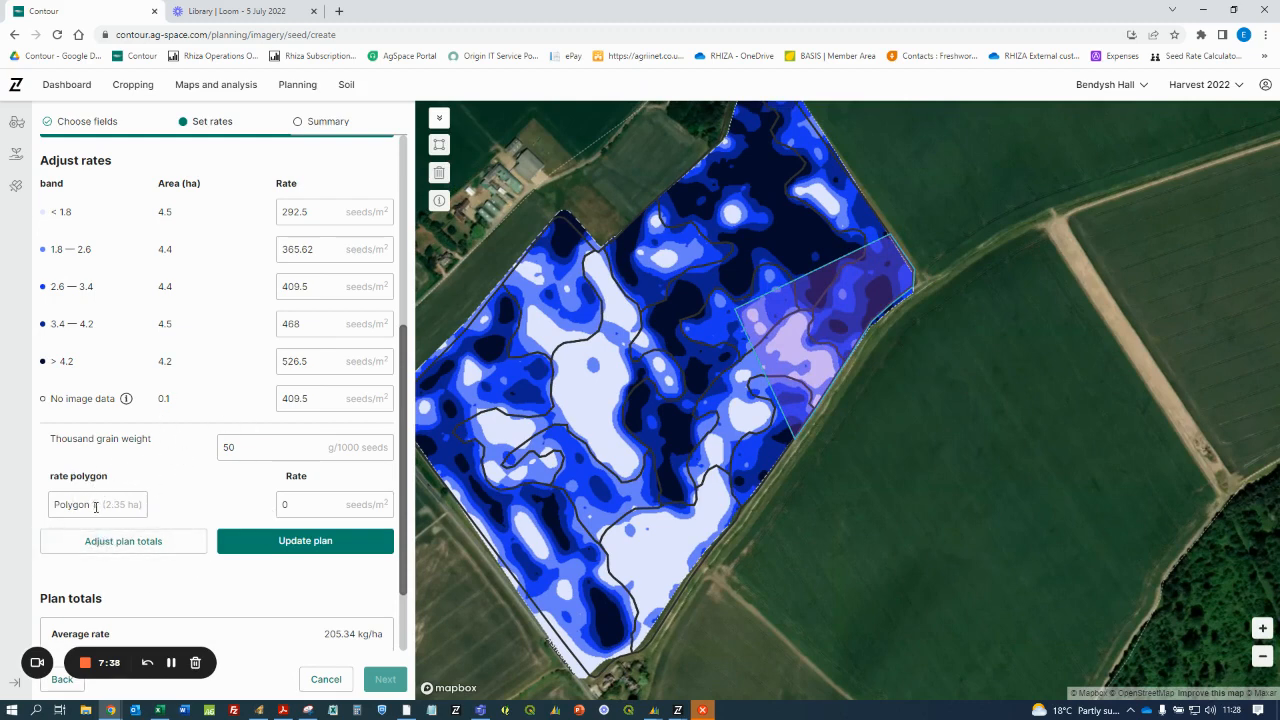
Rename the rate polygon to "rabbits", set its rate to 526 seeds/m² and update the plan.
drag(96, 507, 47, 517)
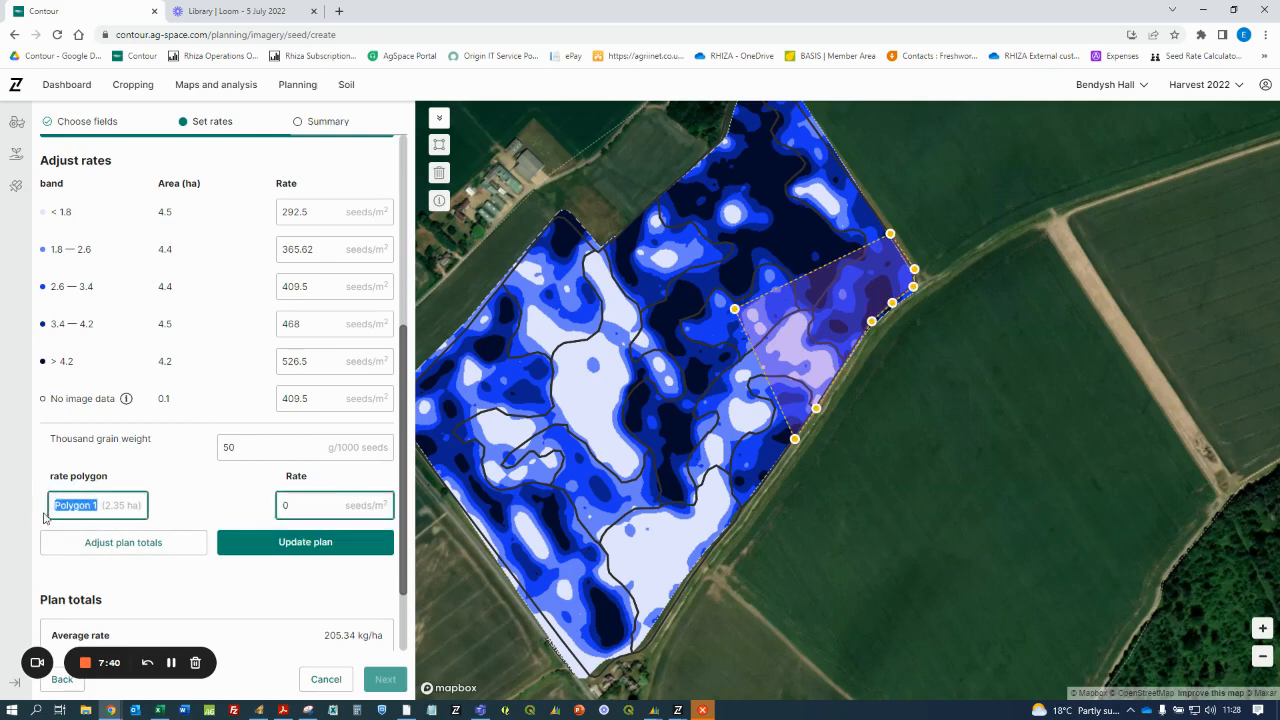
text(rabbits)
double_click(295, 505)
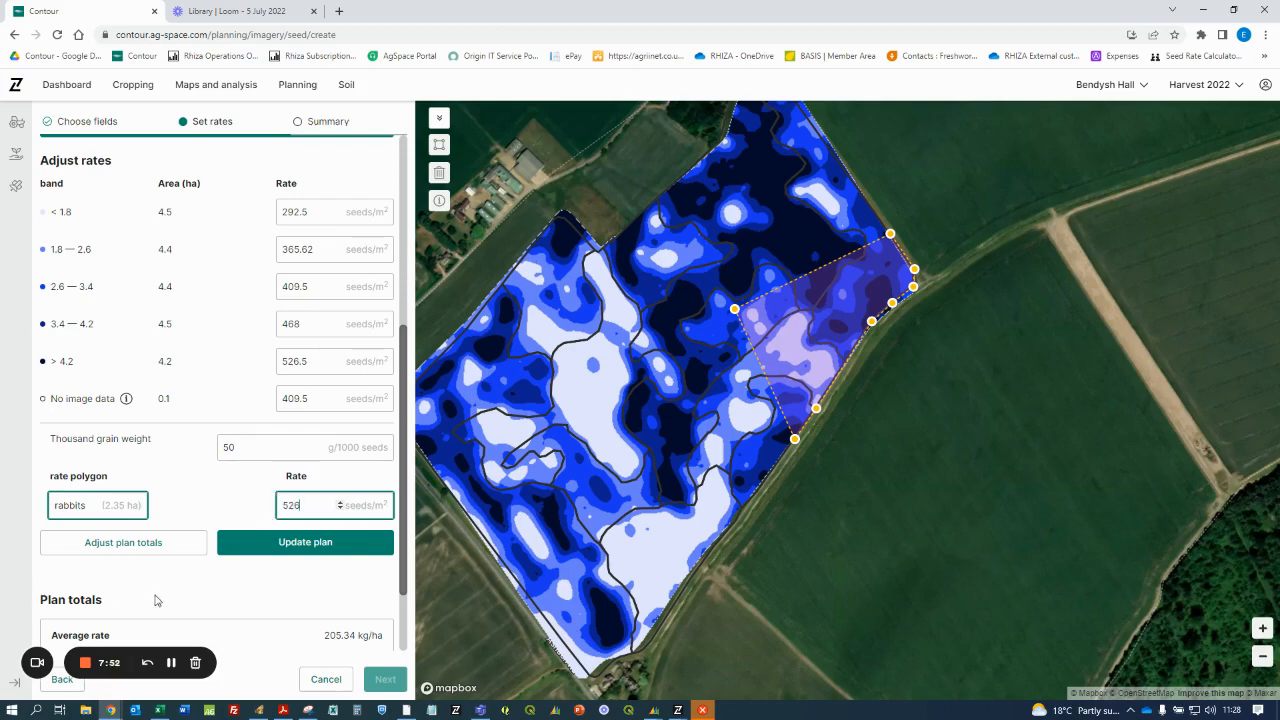
click(296, 545)
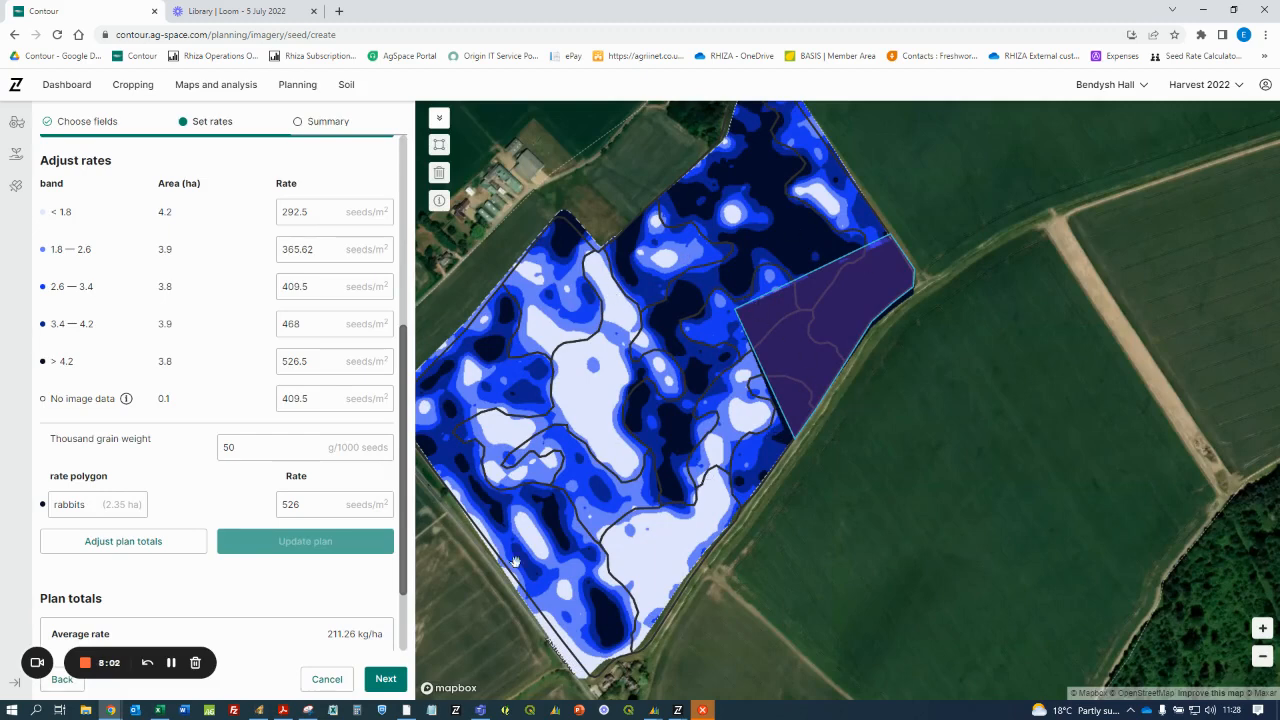
Continue to the plan summary, name the plan "WW test" and save it.
click(385, 679)
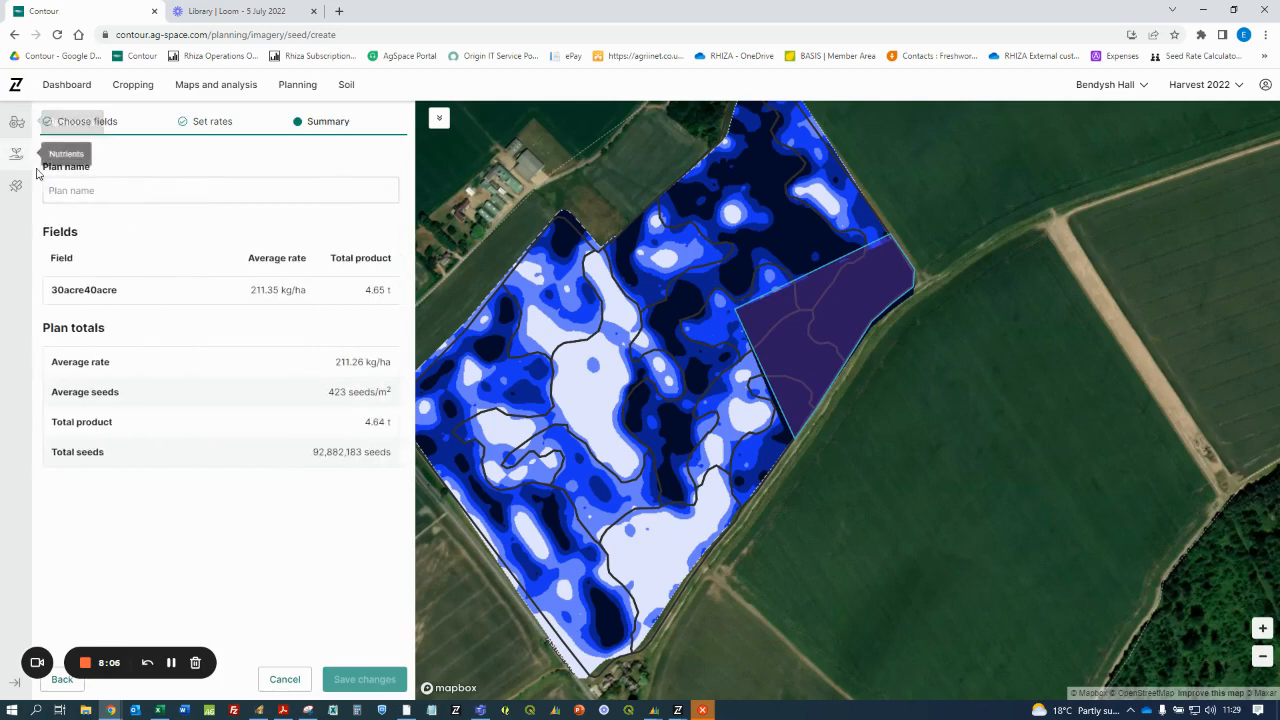
click(65, 188)
text(WW test)
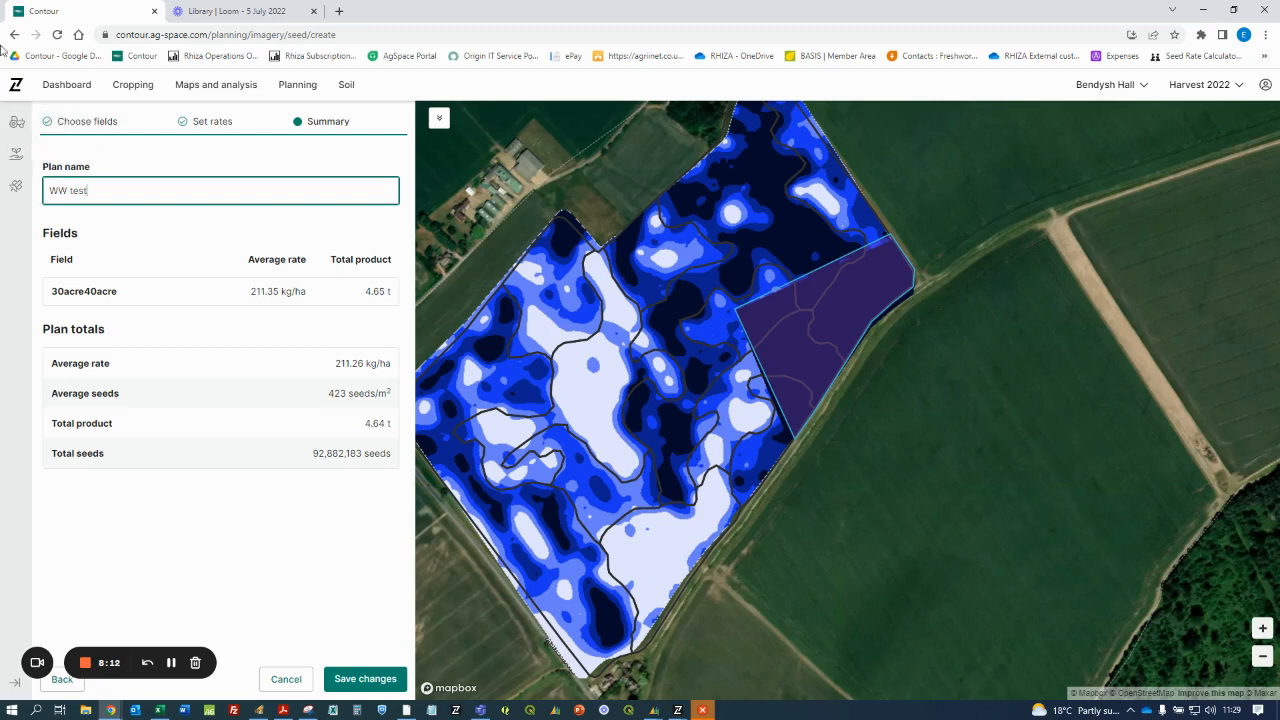
click(388, 686)
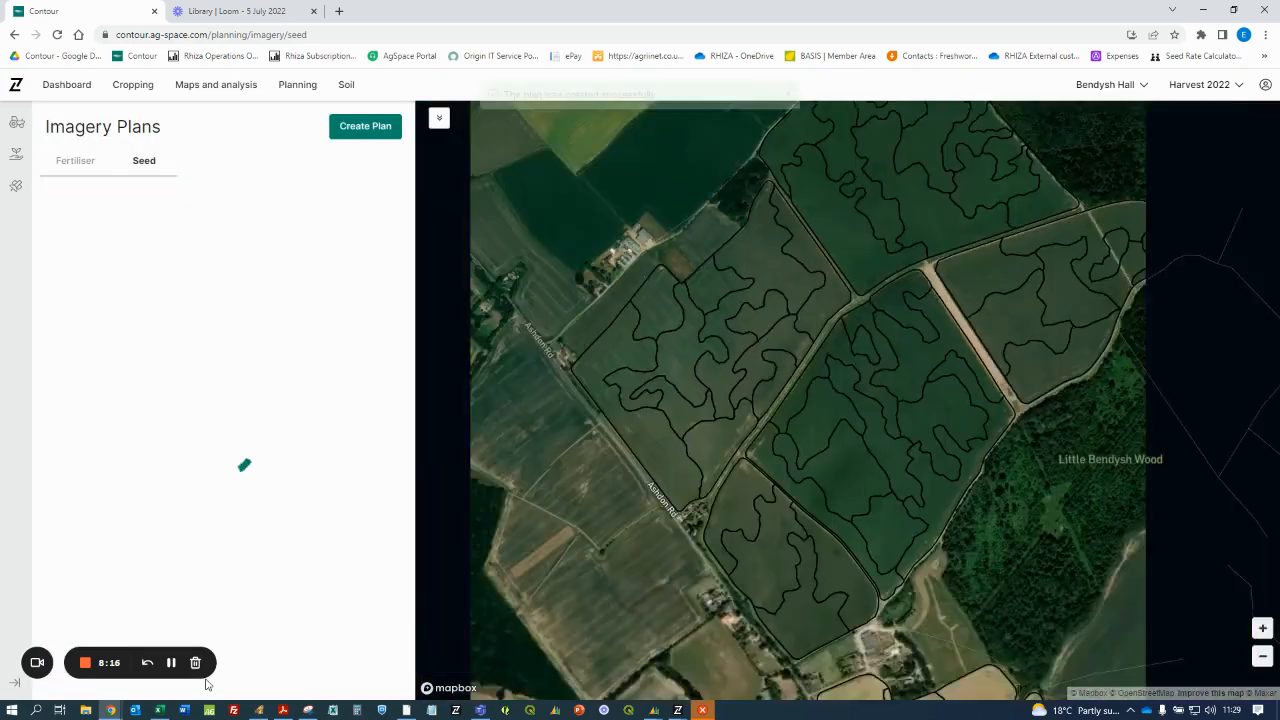